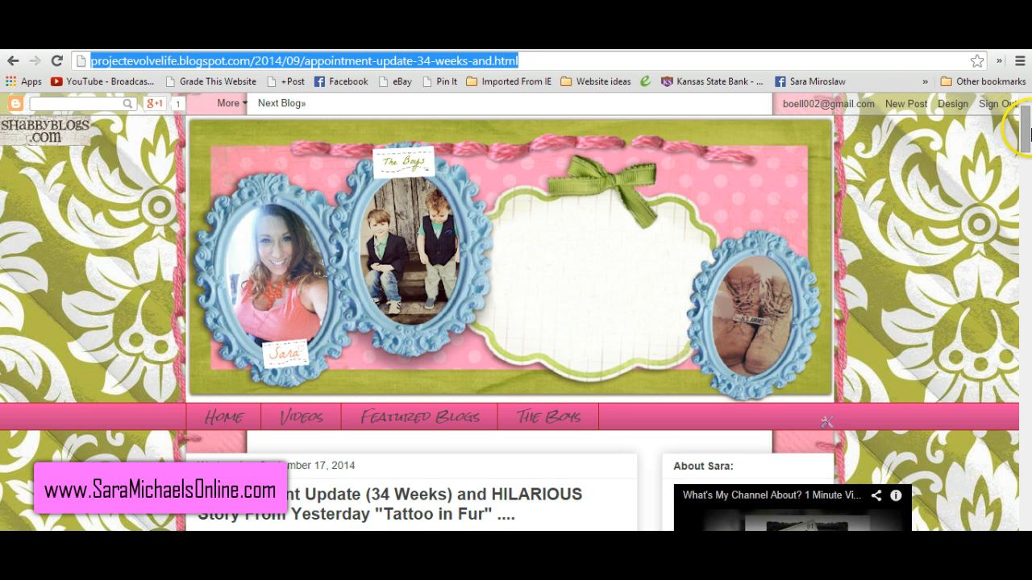
Step: Look through the published blog post down to its comment section, and return to the page header
{"action": "left_click", "coordinate": [1026, 130]}
{"action": "left_click_drag", "start_coordinate": [1028, 131], "coordinate": [1028, 166]}
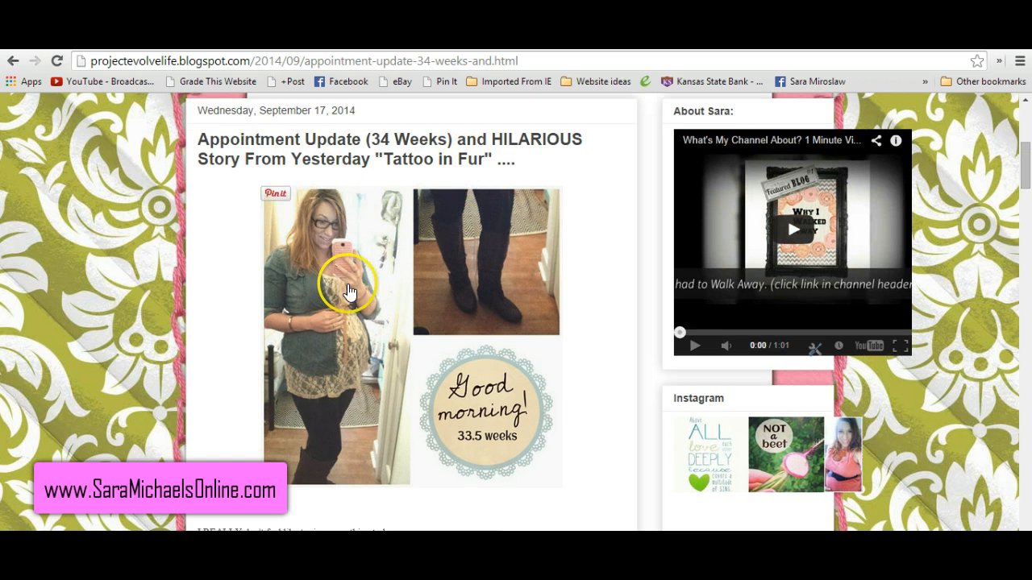
{"action": "left_click_drag", "start_coordinate": [1028, 163], "coordinate": [1027, 313]}
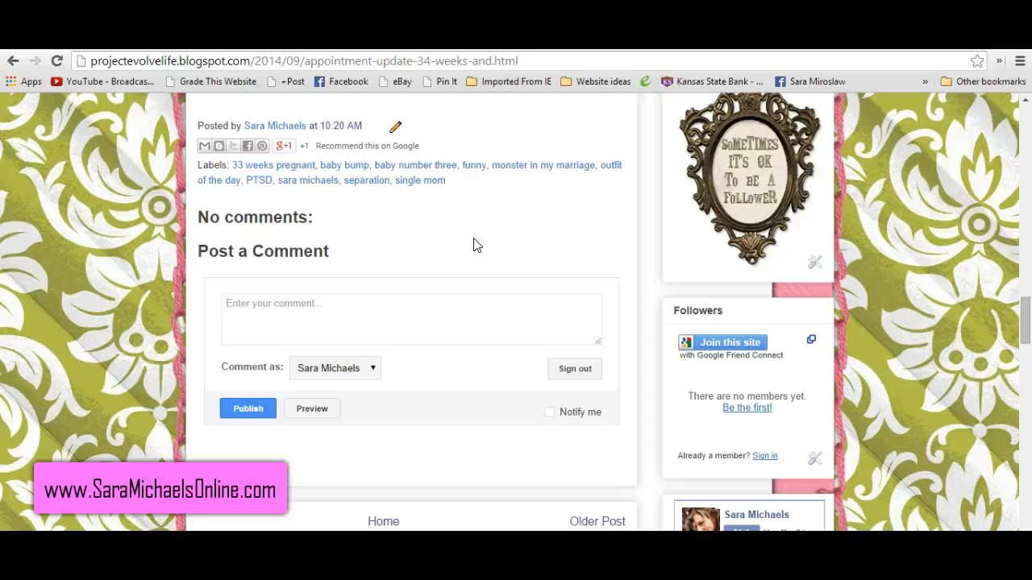
{"action": "left_click", "coordinate": [382, 309]}
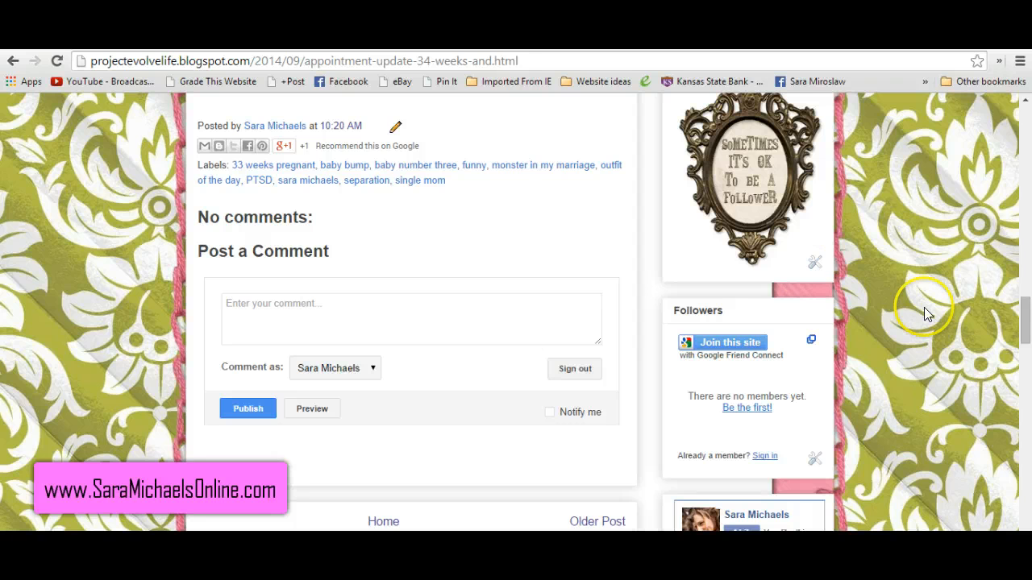
{"action": "left_click_drag", "start_coordinate": [1026, 337], "coordinate": [1019, 143]}
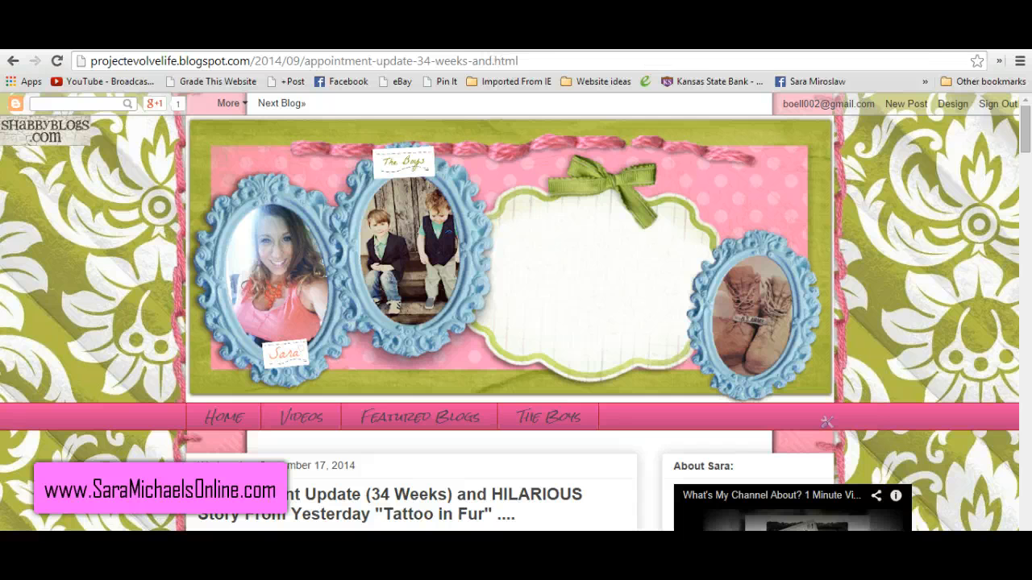
Step: Check the Blogger posts list, return to the published 34-week appointment post and copy its web address
{"action": "left_click", "coordinate": [393, 36]}
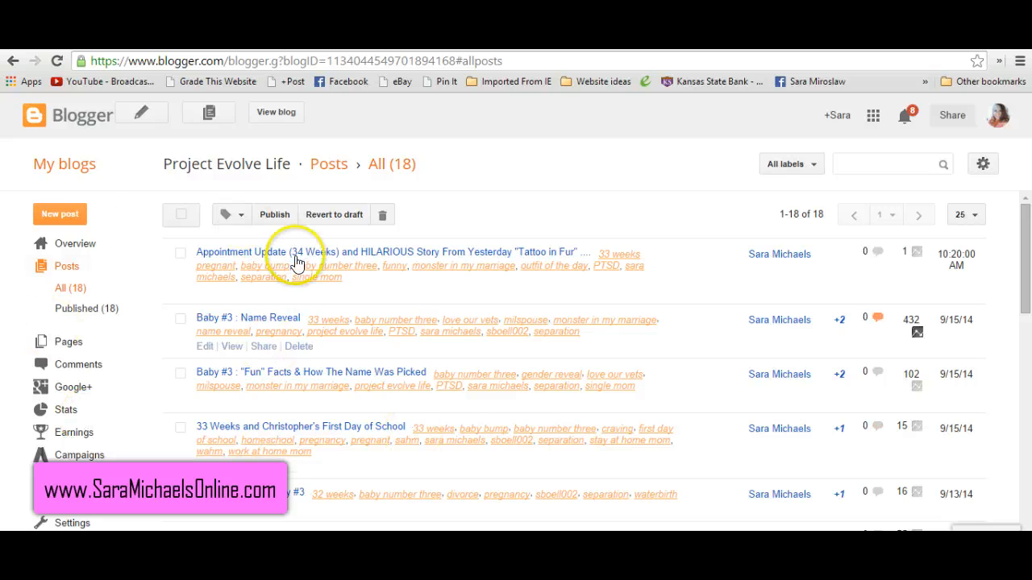
{"action": "mouse_move", "coordinate": [361, 380]}
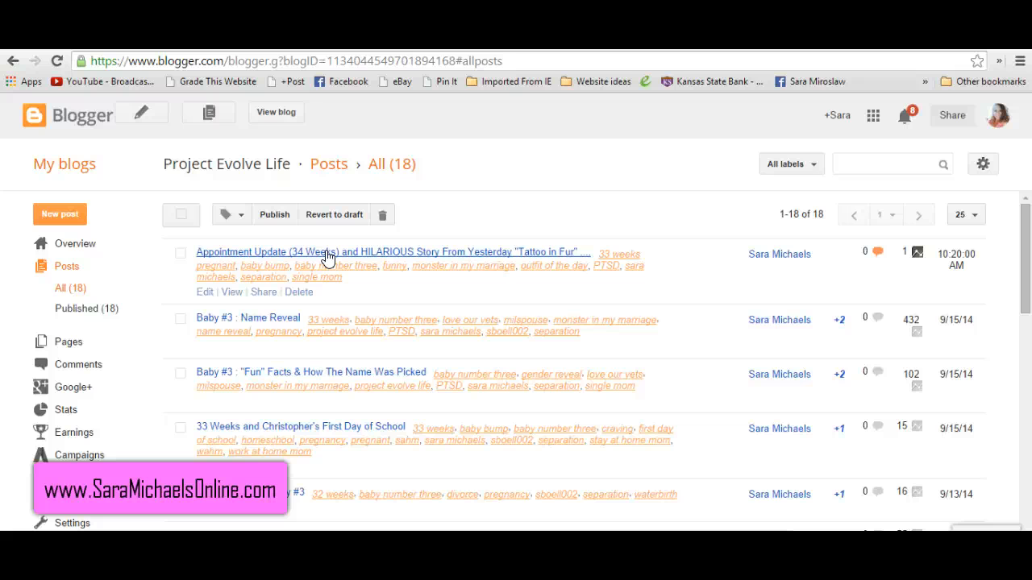
{"action": "left_click", "coordinate": [362, 155]}
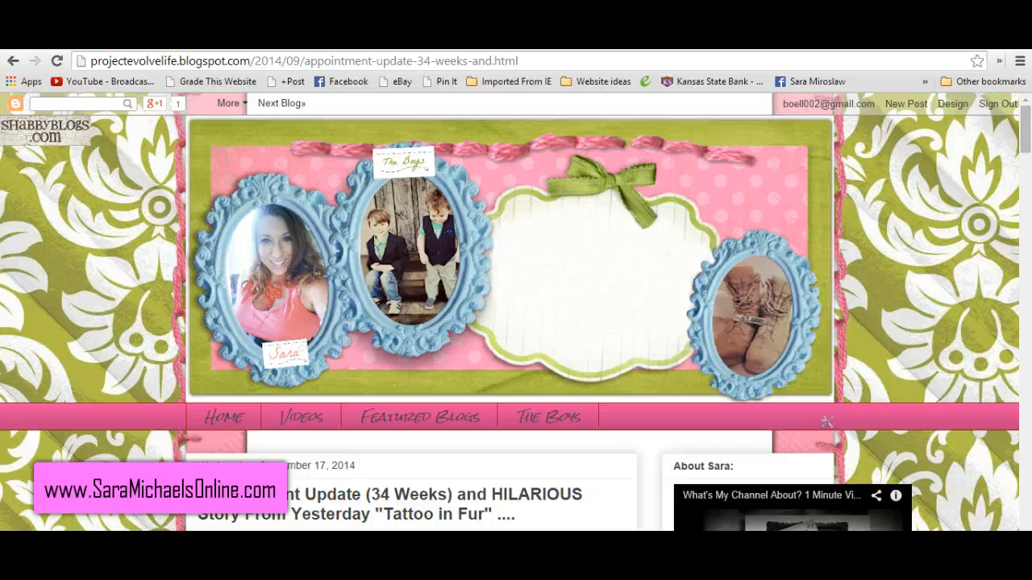
{"action": "left_click", "coordinate": [437, 61]}
{"action": "right_click", "coordinate": [437, 60]}
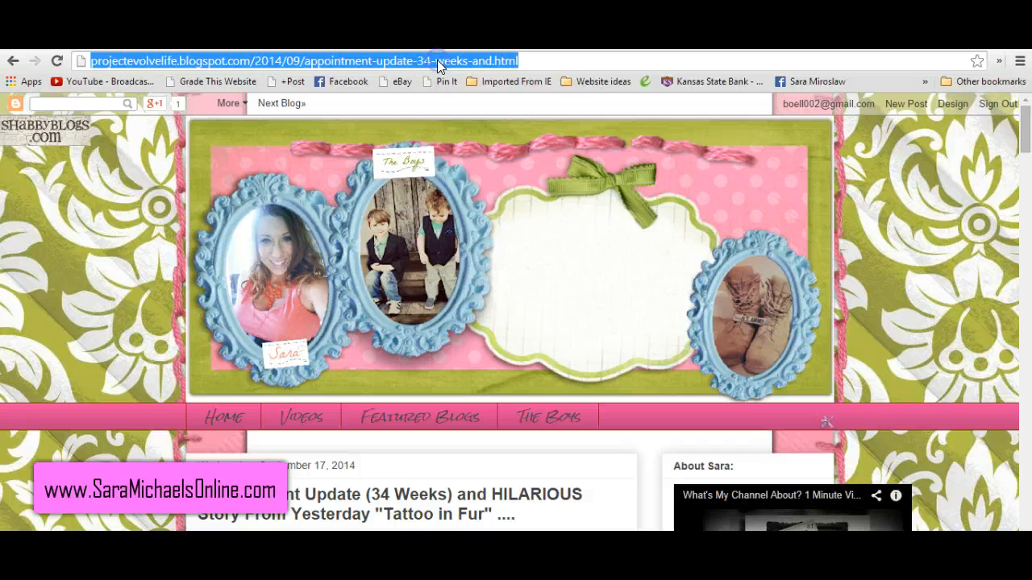
{"action": "left_click", "coordinate": [469, 113]}
Step: Search Google for "facebook comments plugin" in a new tab and open the Comments plugin page on Facebook Developers
{"action": "key", "text": "ctrl+t"}
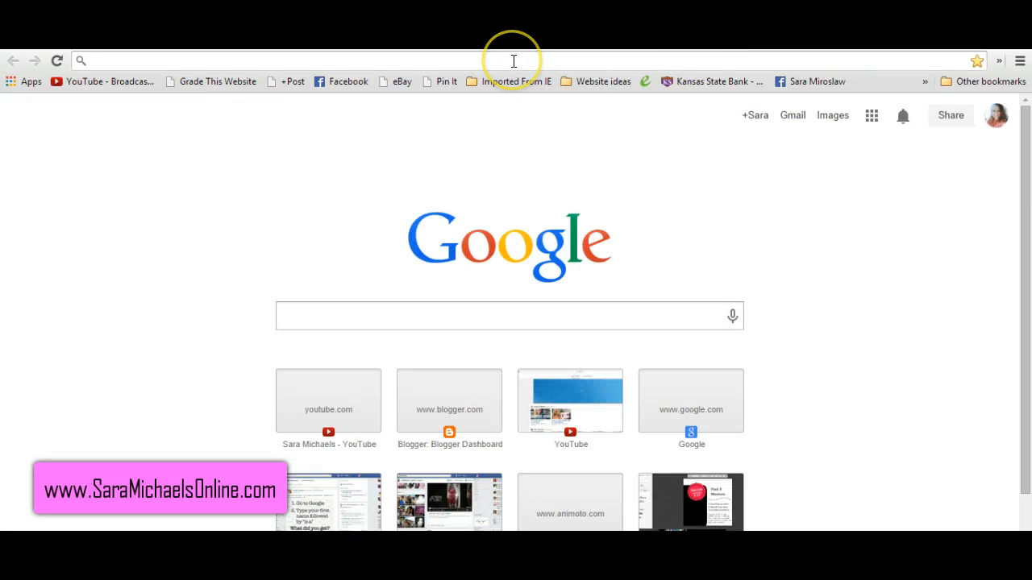
{"action": "type", "text": "facebook comment"}
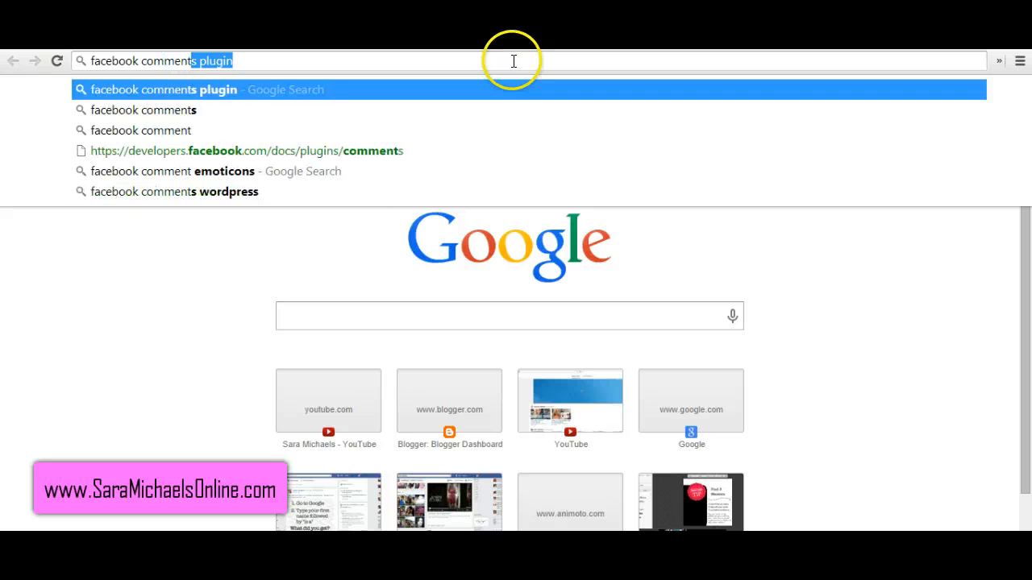
{"action": "type", "text": "s plugin"}
{"action": "key", "text": "Return"}
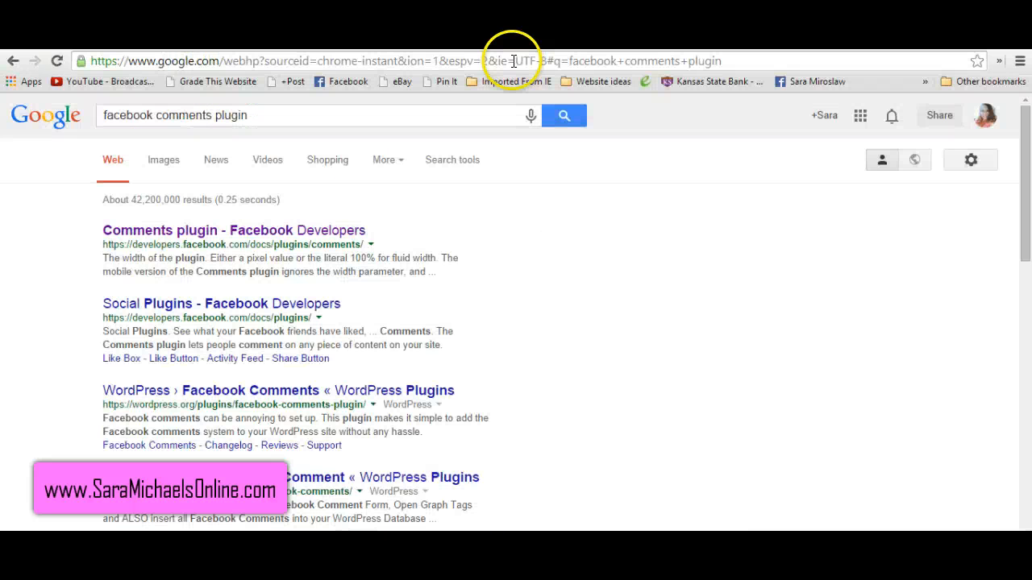
{"action": "left_click", "coordinate": [219, 231]}
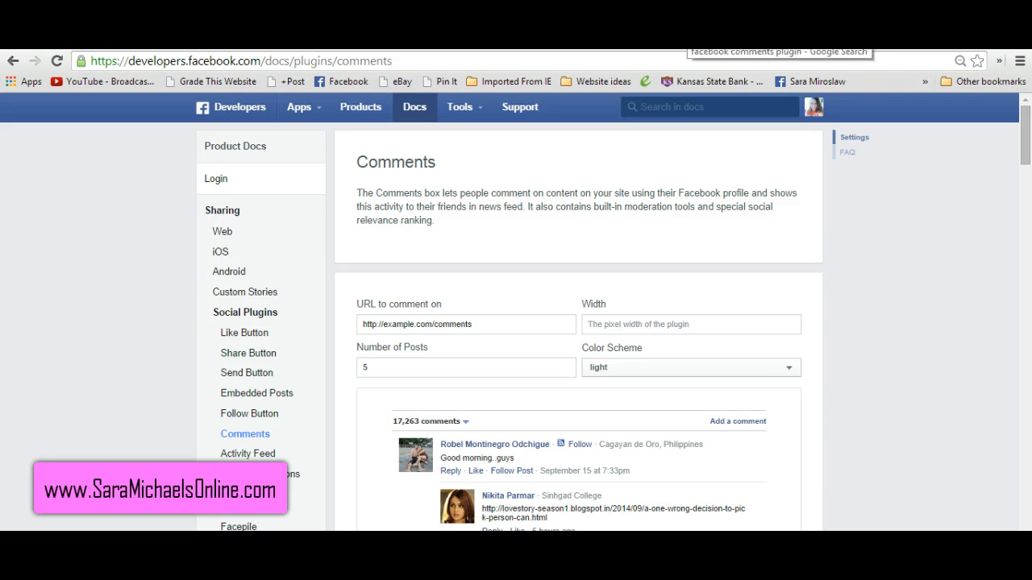
{"action": "left_click", "coordinate": [682, 37]}
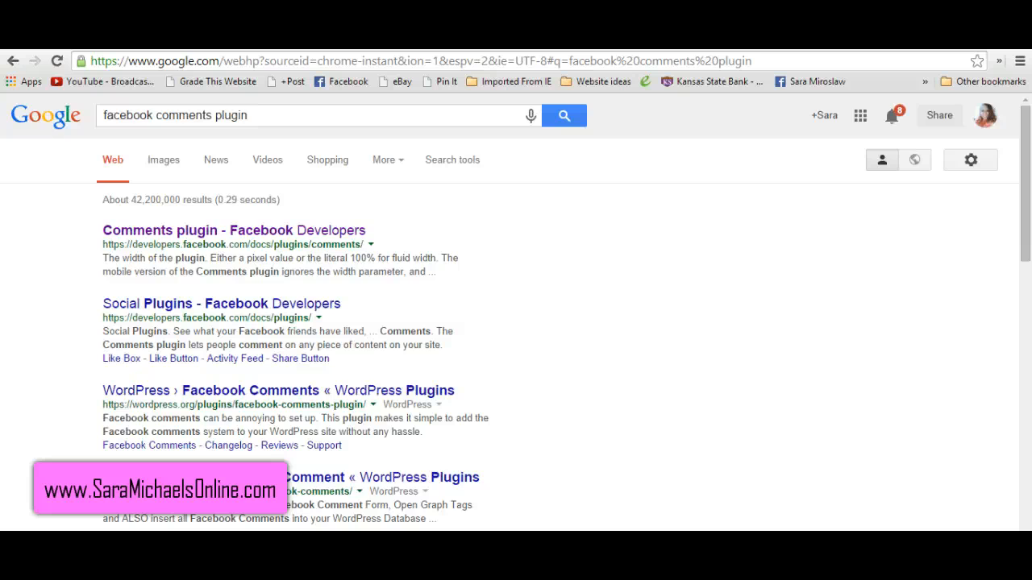
{"action": "left_click", "coordinate": [766, 37]}
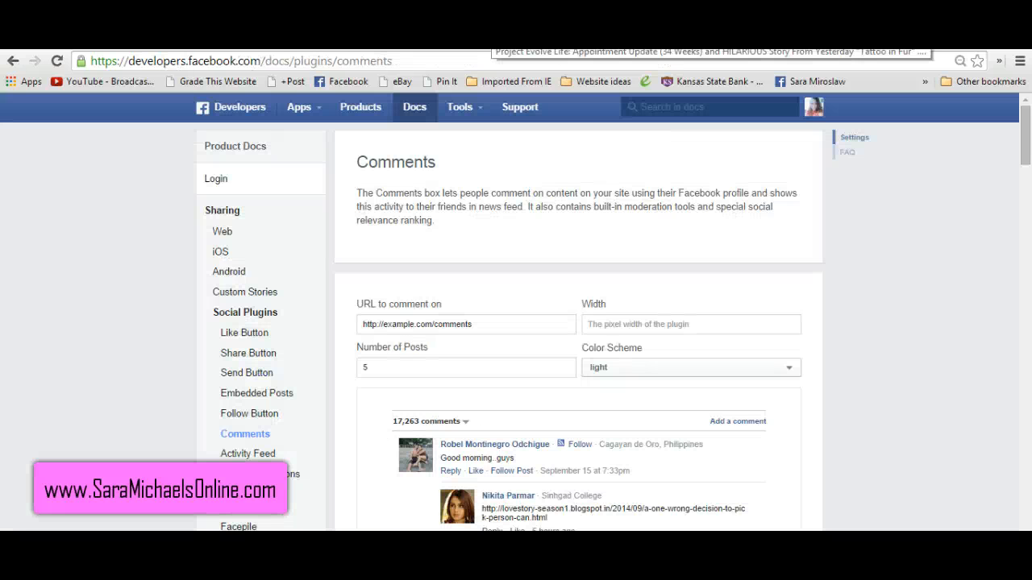
Step: Switch back to the published blog post and inspect its web address and the Home link's options
{"action": "left_click", "coordinate": [488, 37]}
{"action": "left_click", "coordinate": [435, 63]}
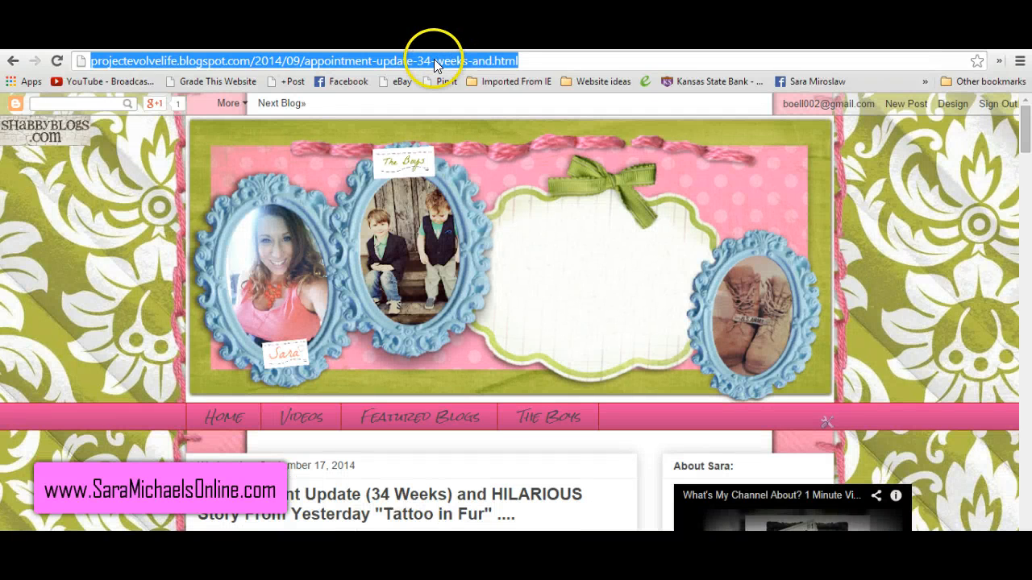
{"action": "right_click", "coordinate": [435, 63]}
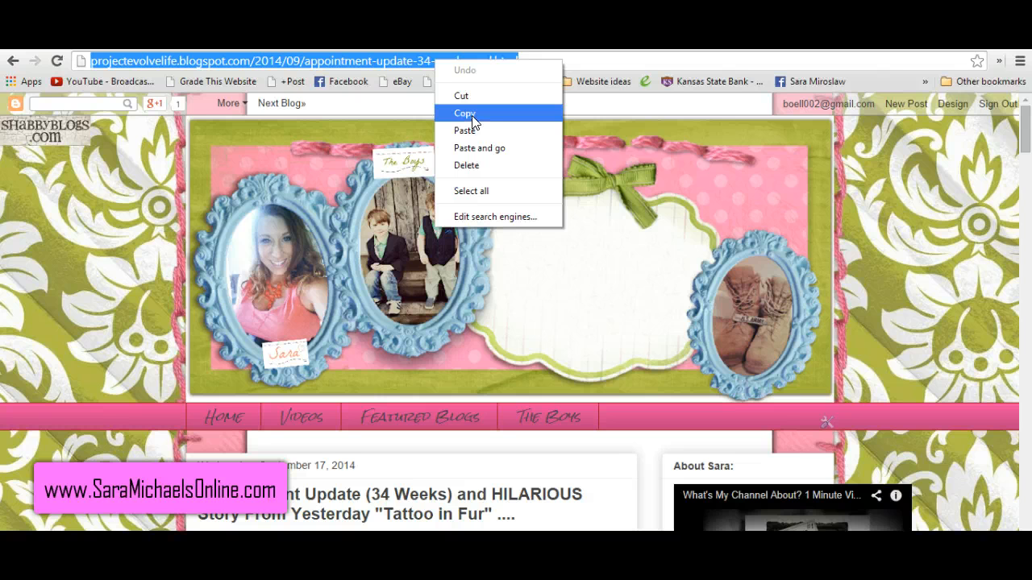
{"action": "left_click", "coordinate": [158, 150]}
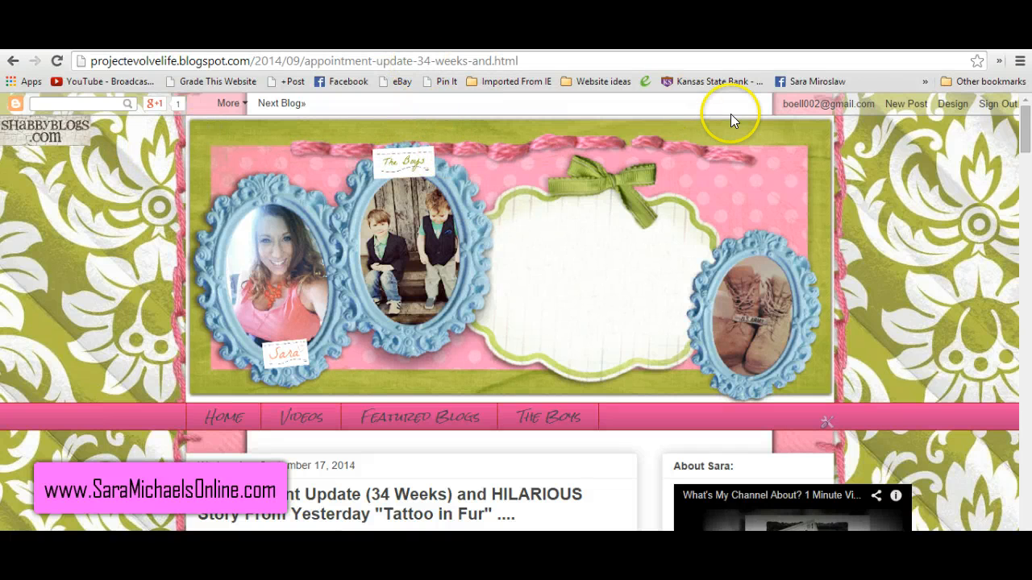
{"action": "left_click_drag", "start_coordinate": [1027, 139], "coordinate": [1027, 160]}
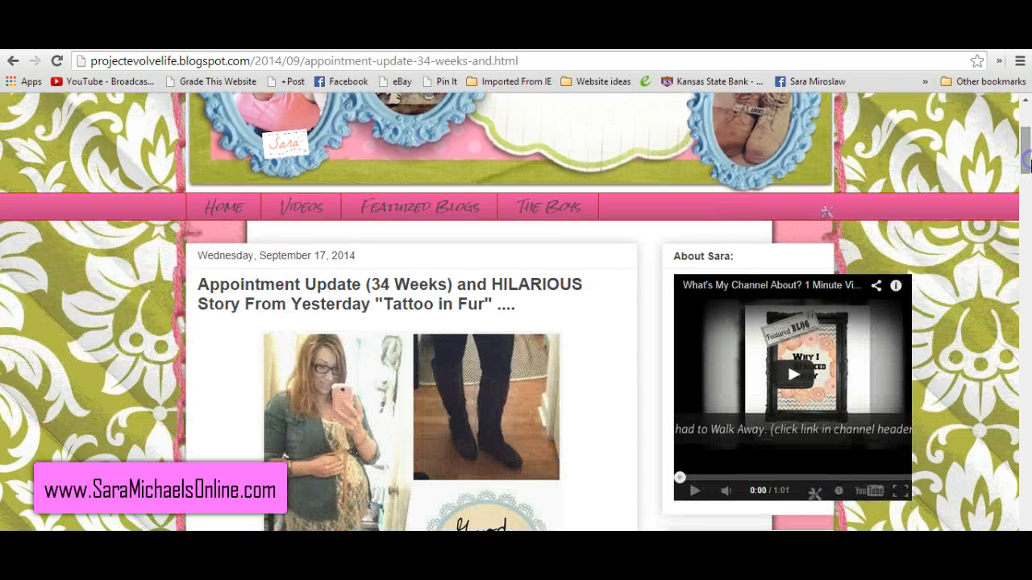
{"action": "right_click", "coordinate": [240, 209]}
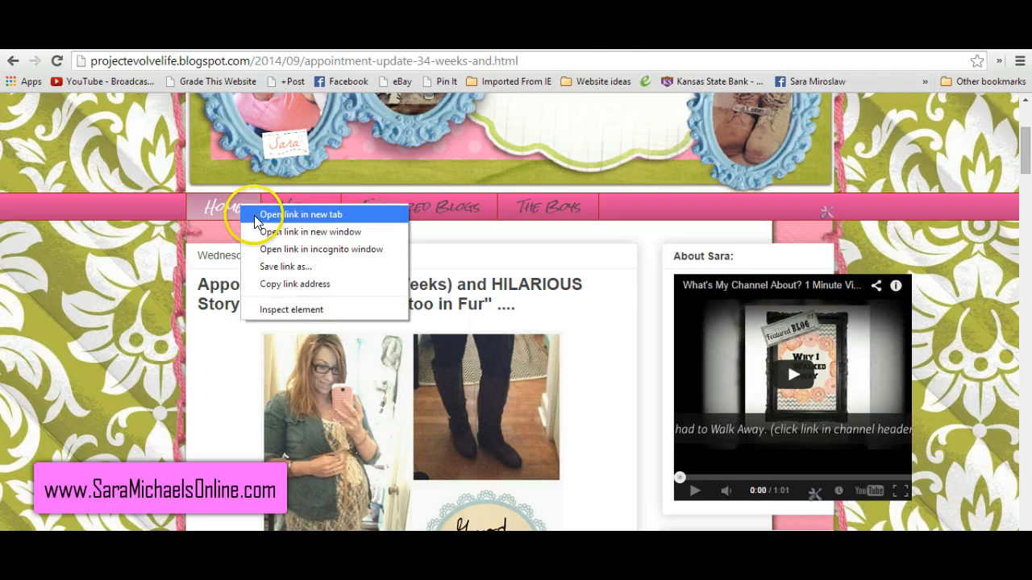
{"action": "left_click", "coordinate": [266, 215]}
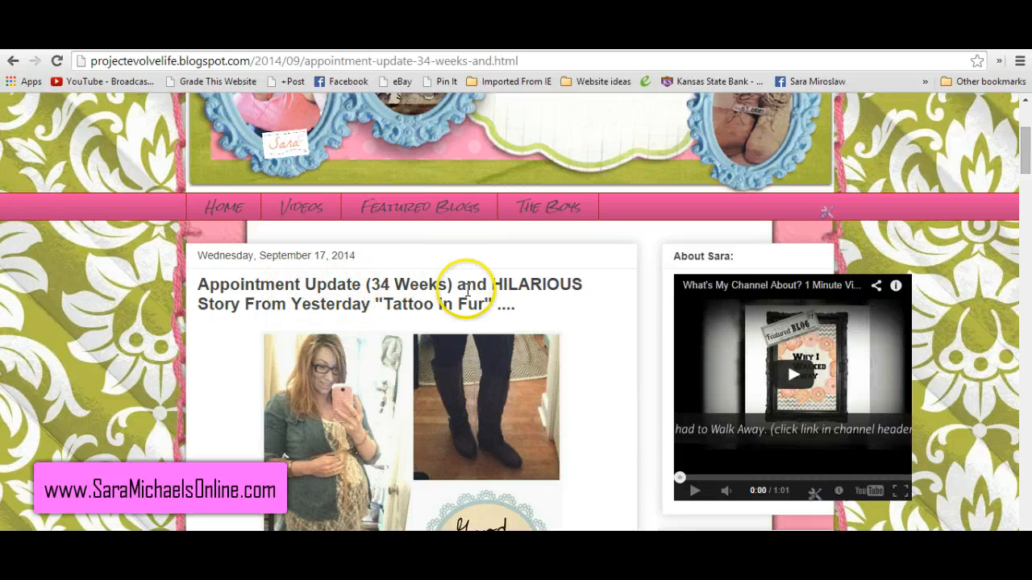
Step: Copy the blog post's full web address and paste it as the Comments plugin's URL to comment on
{"action": "right_click", "coordinate": [356, 60]}
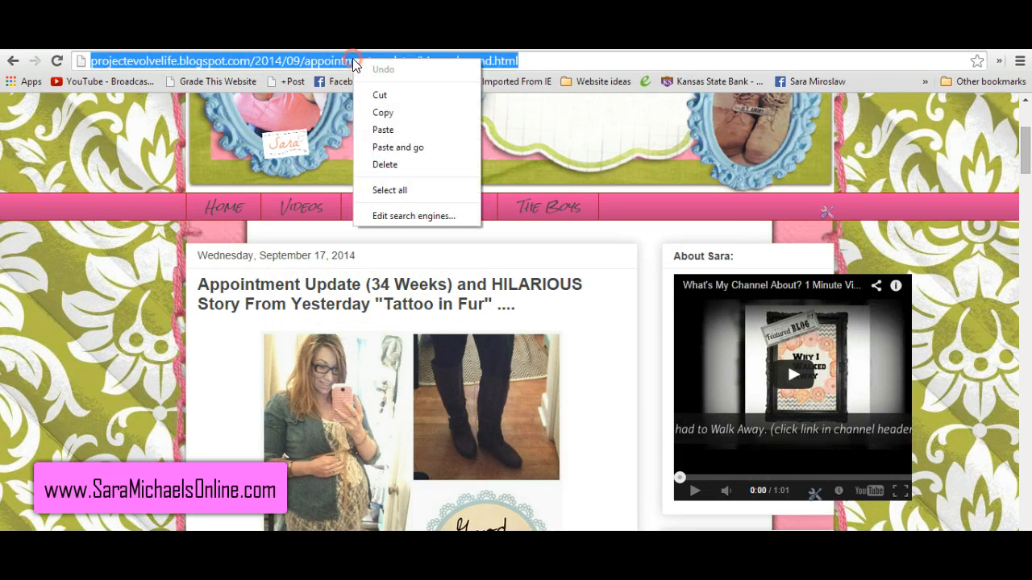
{"action": "left_click", "coordinate": [383, 115]}
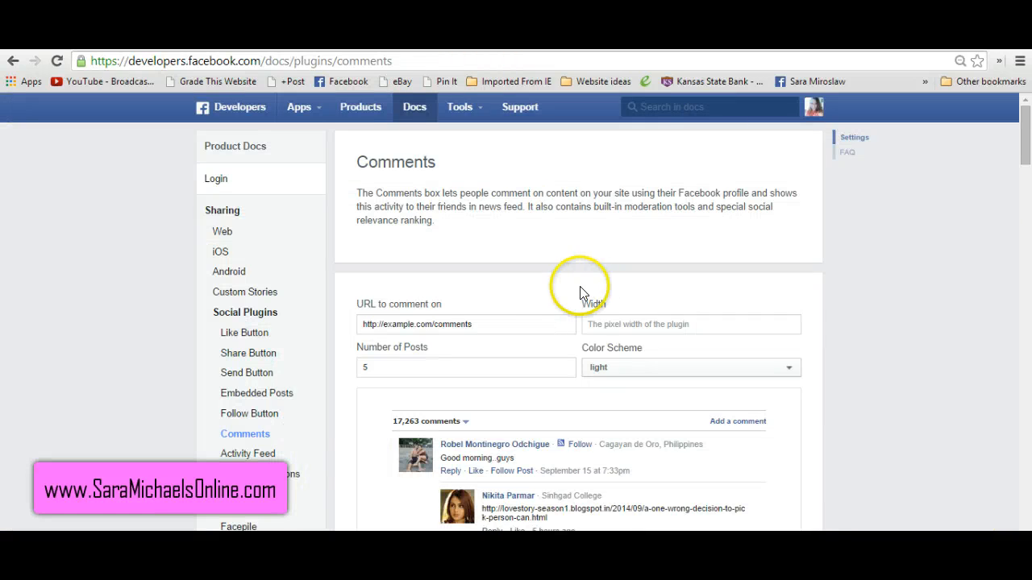
{"action": "triple_click", "coordinate": [414, 325]}
{"action": "right_click", "coordinate": [413, 326]}
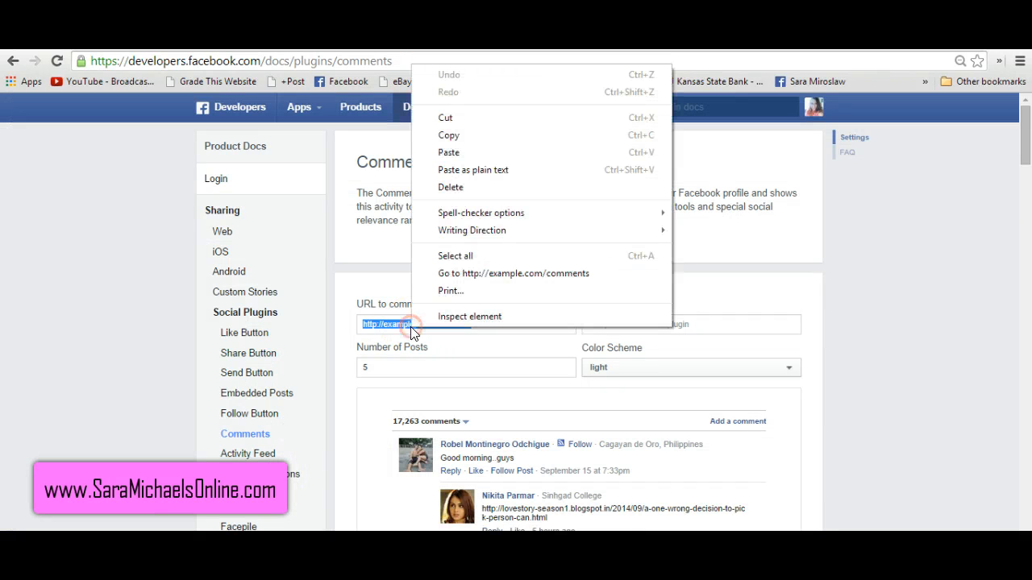
{"action": "left_click", "coordinate": [449, 153]}
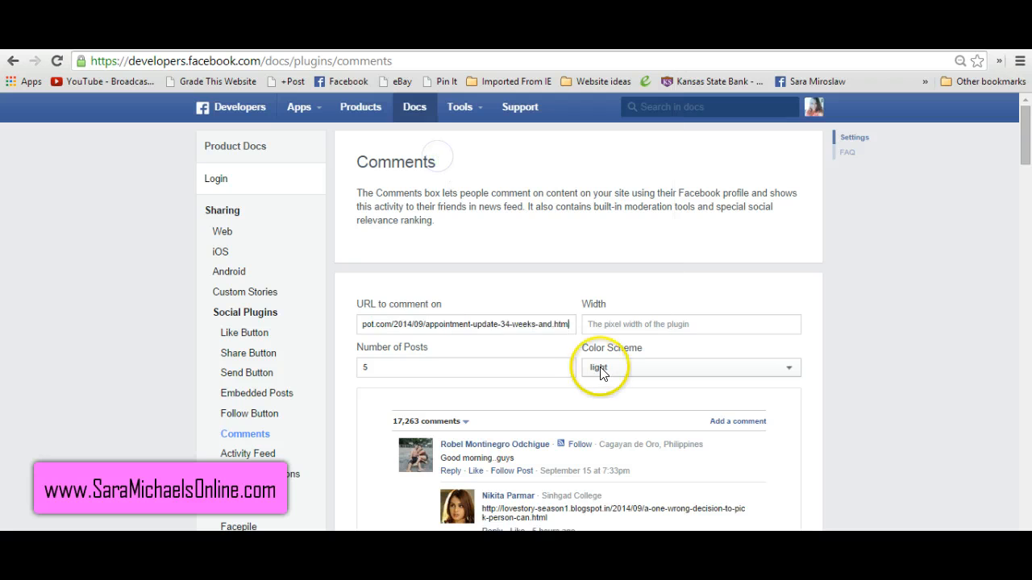
Step: Set the plugin's number of posts to 10 and get the plugin code
{"action": "left_click", "coordinate": [438, 362]}
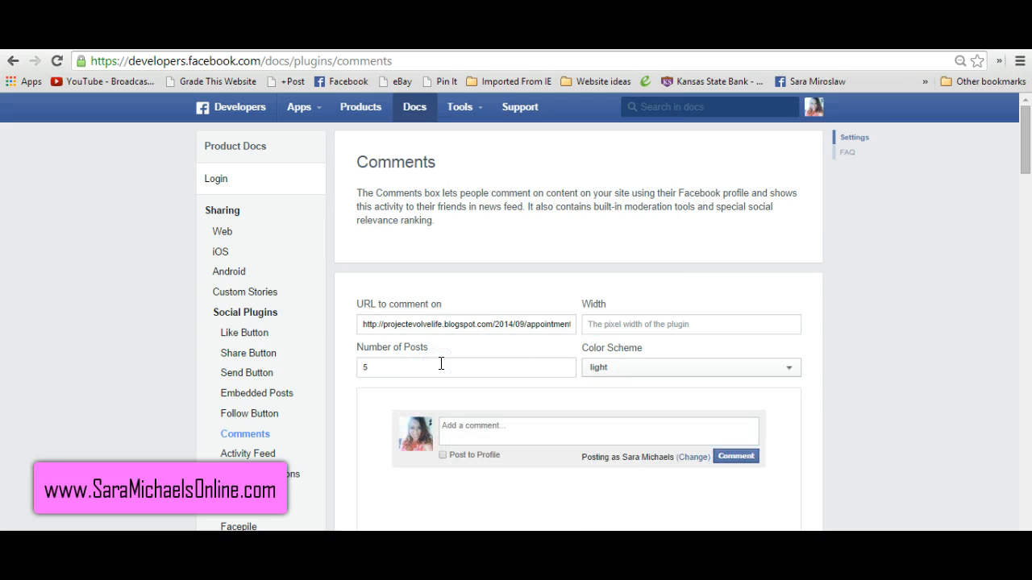
{"action": "key", "text": "BackSpace"}
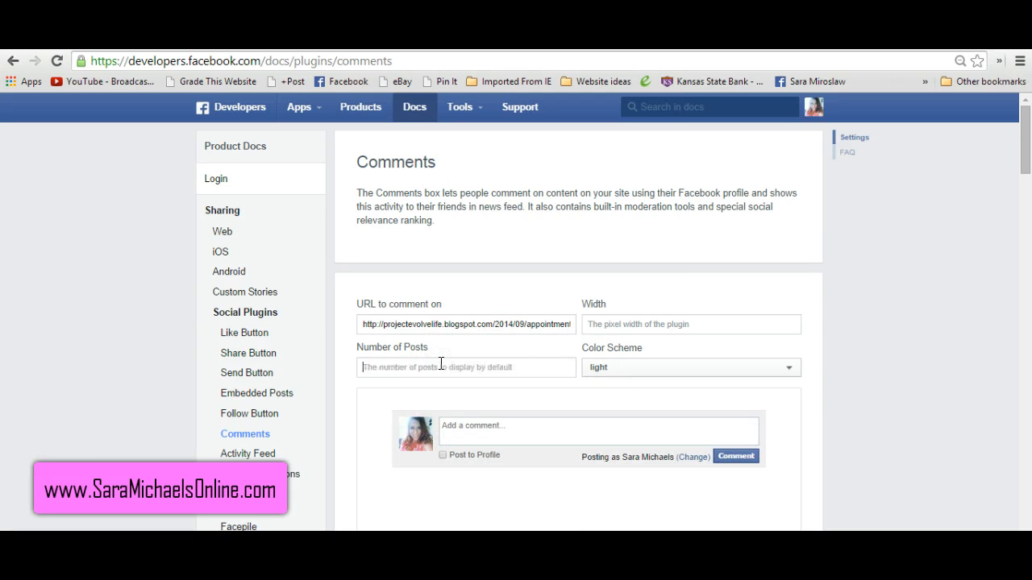
{"action": "type", "text": "1"}
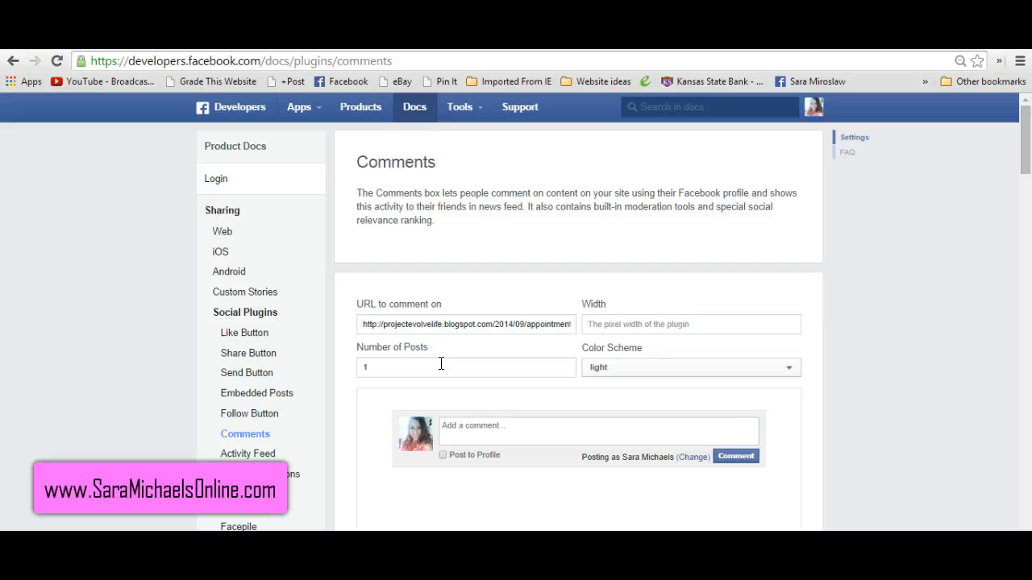
{"action": "type", "text": "0"}
{"action": "left_click_drag", "start_coordinate": [1025, 147], "coordinate": [1027, 196]}
{"action": "left_click", "coordinate": [392, 263]}
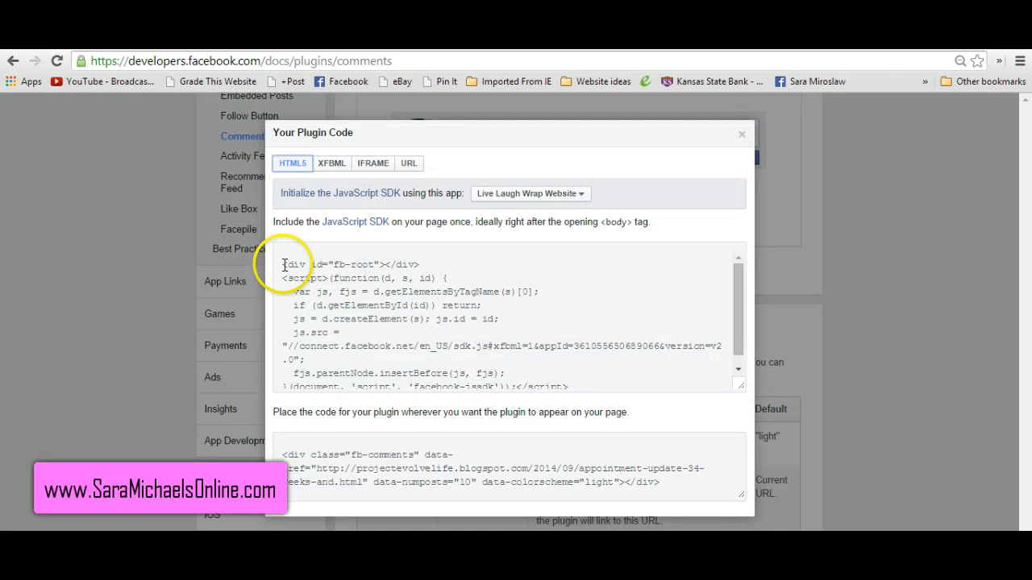
Step: Copy the entire JavaScript SDK code block from the HTML5 version of the plugin code
{"action": "left_click_drag", "start_coordinate": [284, 265], "coordinate": [594, 396]}
{"action": "right_click", "coordinate": [512, 321]}
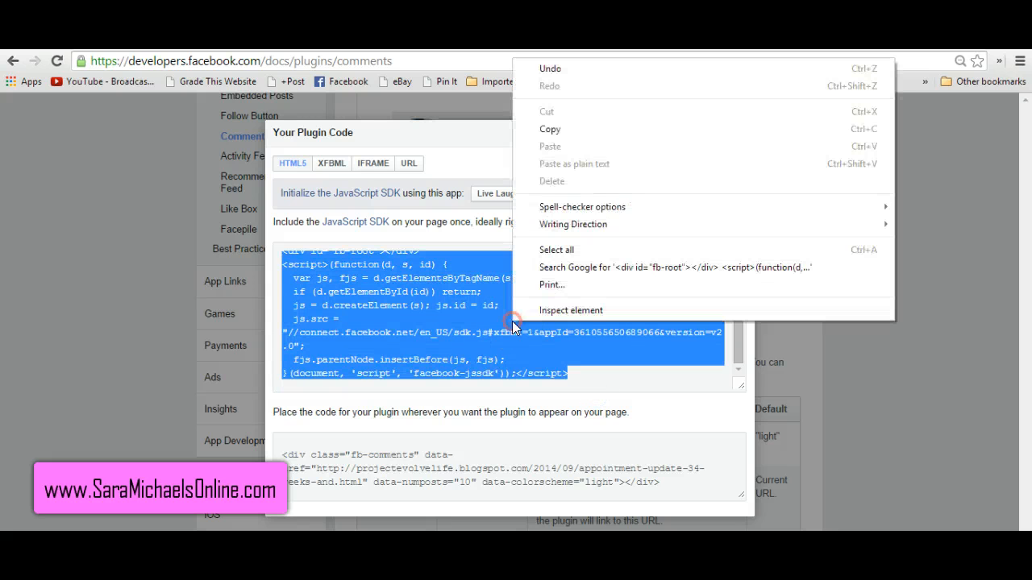
{"action": "left_click", "coordinate": [553, 131]}
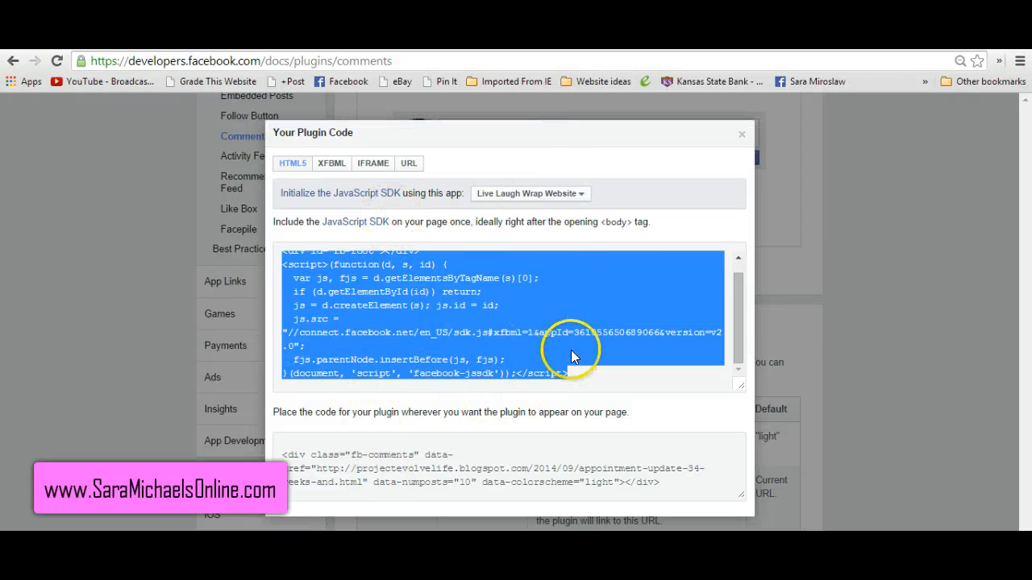
Step: Switch to Blogger, open the "Appointment Update (34 Weeks)" post for editing and go down through its content
{"action": "key", "text": "ctrl+Tab"}
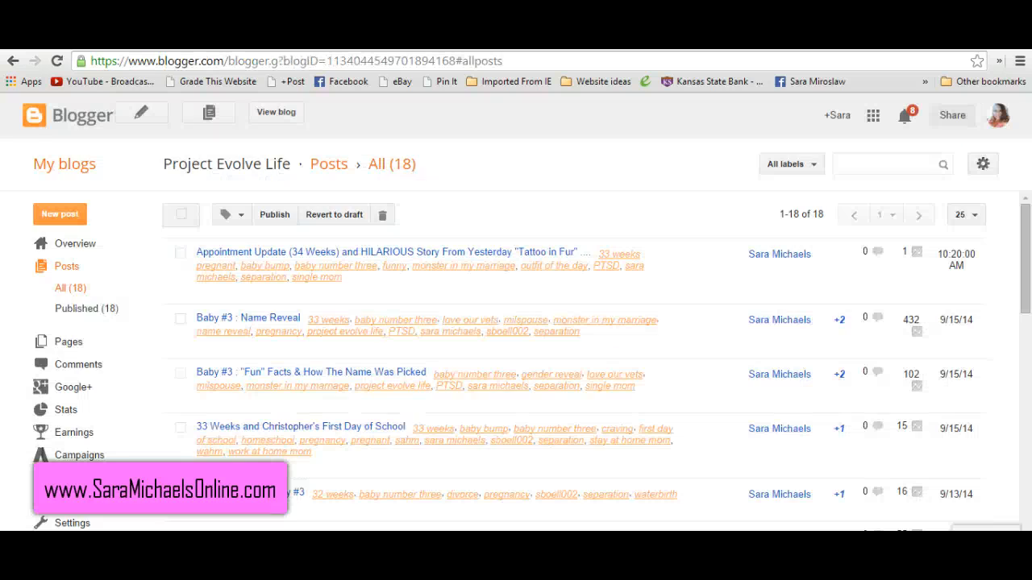
{"action": "left_click", "coordinate": [206, 294]}
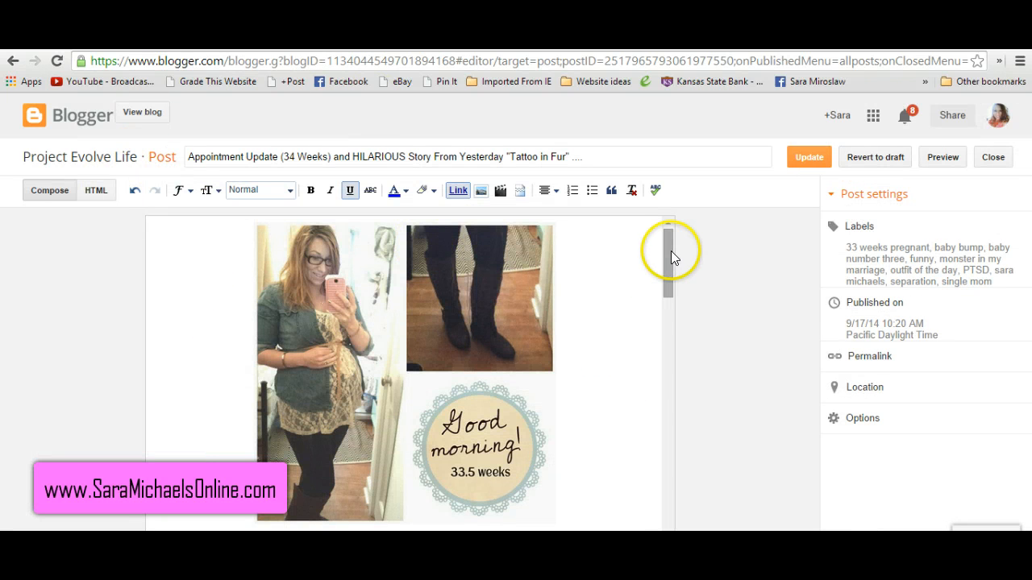
{"action": "mouse_move", "coordinate": [670, 252]}
{"action": "left_mouse_down"}
{"action": "mouse_move", "coordinate": [676, 509]}
{"action": "mouse_move", "coordinate": [670, 237]}
{"action": "left_mouse_up"}
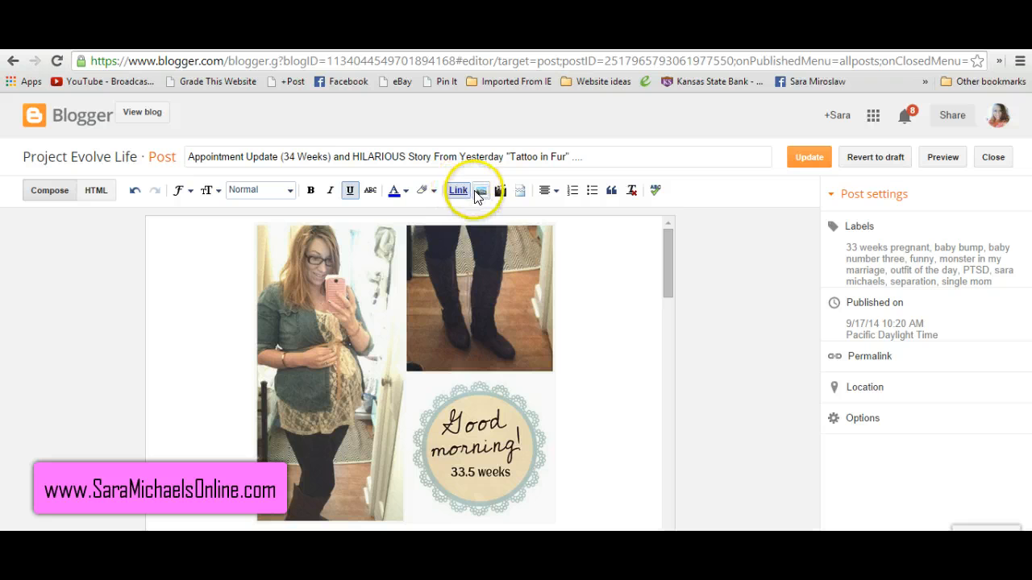
{"action": "left_click_drag", "start_coordinate": [667, 251], "coordinate": [669, 310]}
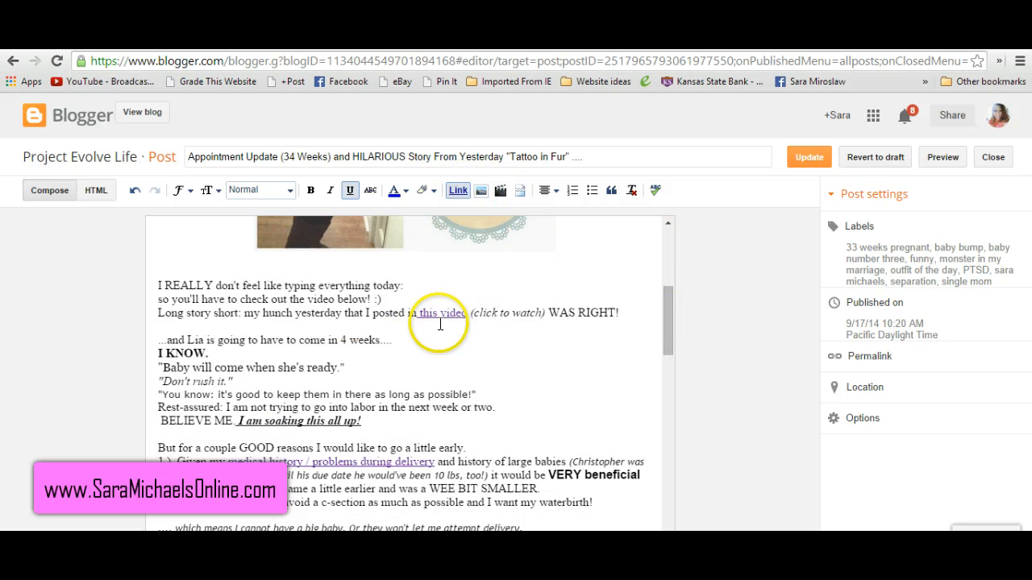
{"action": "left_click_drag", "start_coordinate": [668, 297], "coordinate": [682, 425]}
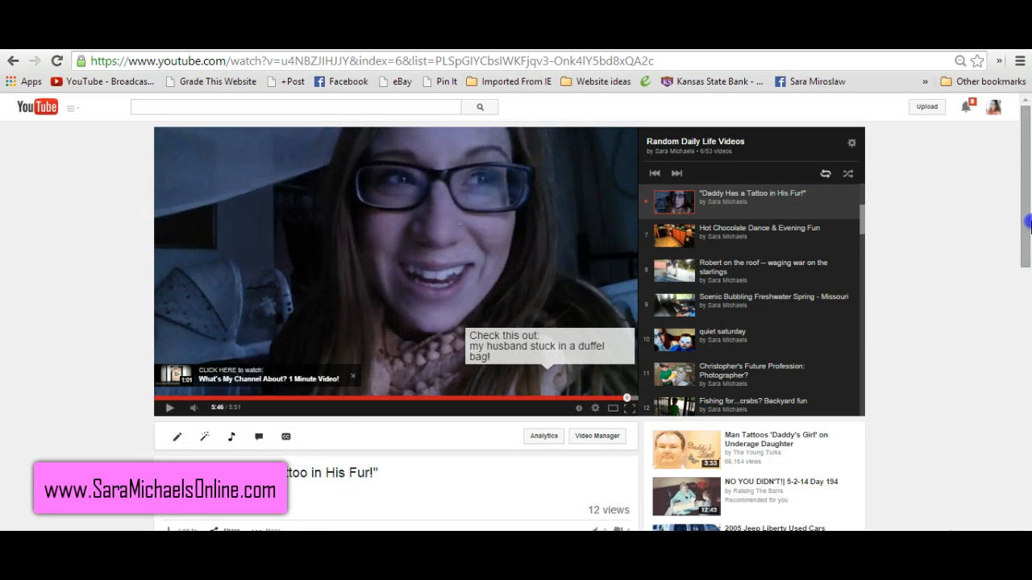
Step: Switch to YouTube and examine the sharing and embed options of the video "Daddy Has a Tattoo in His Fur!"
{"action": "left_click_drag", "start_coordinate": [1024, 242], "coordinate": [1029, 316]}
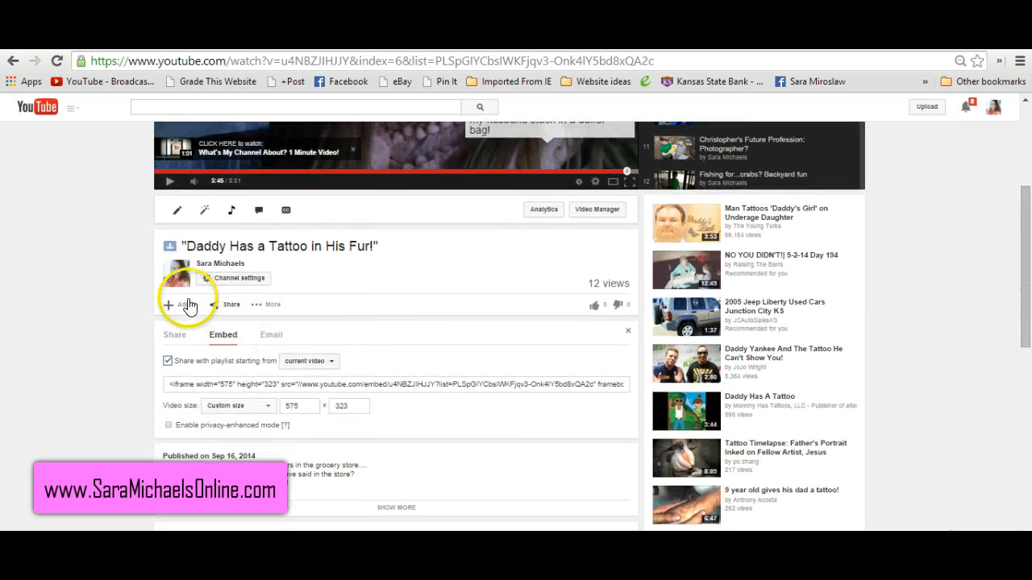
{"action": "left_click", "coordinate": [228, 310]}
{"action": "left_click", "coordinate": [228, 310]}
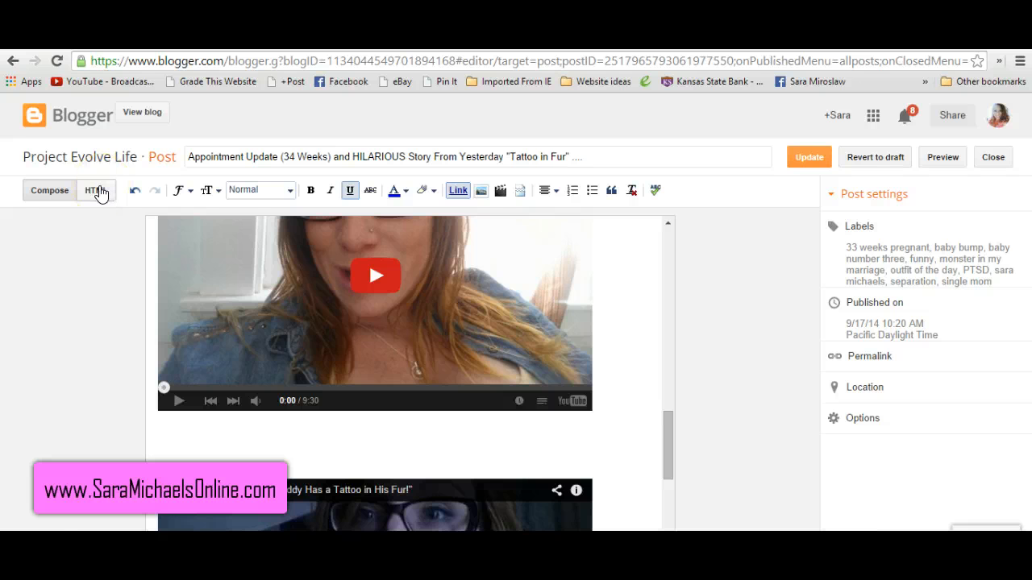
Step: Show the Blogger post as HTML and add blank lines at the very end, below the last video's embed code
{"action": "left_click", "coordinate": [95, 192]}
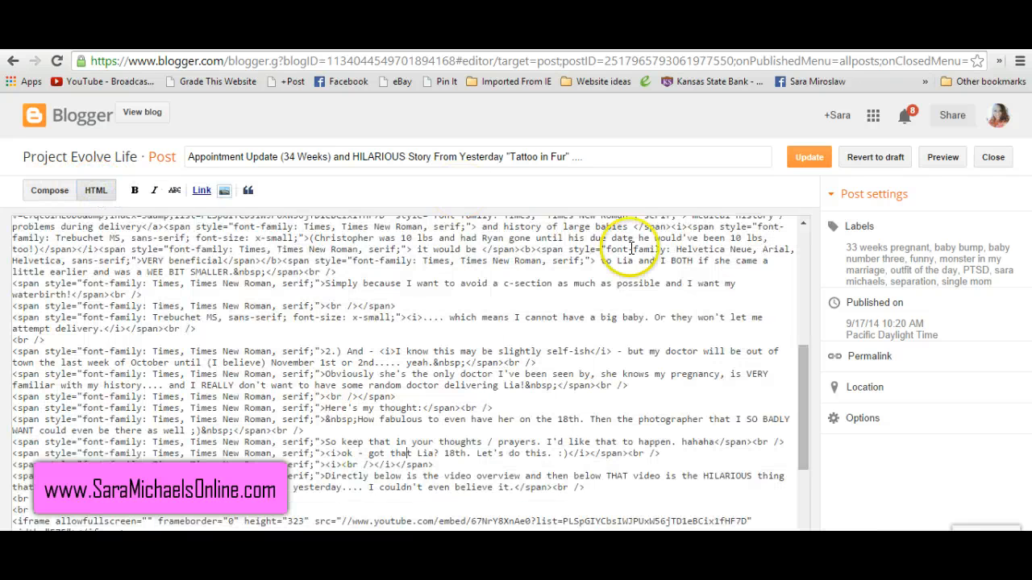
{"action": "left_click_drag", "start_coordinate": [799, 364], "coordinate": [811, 465]}
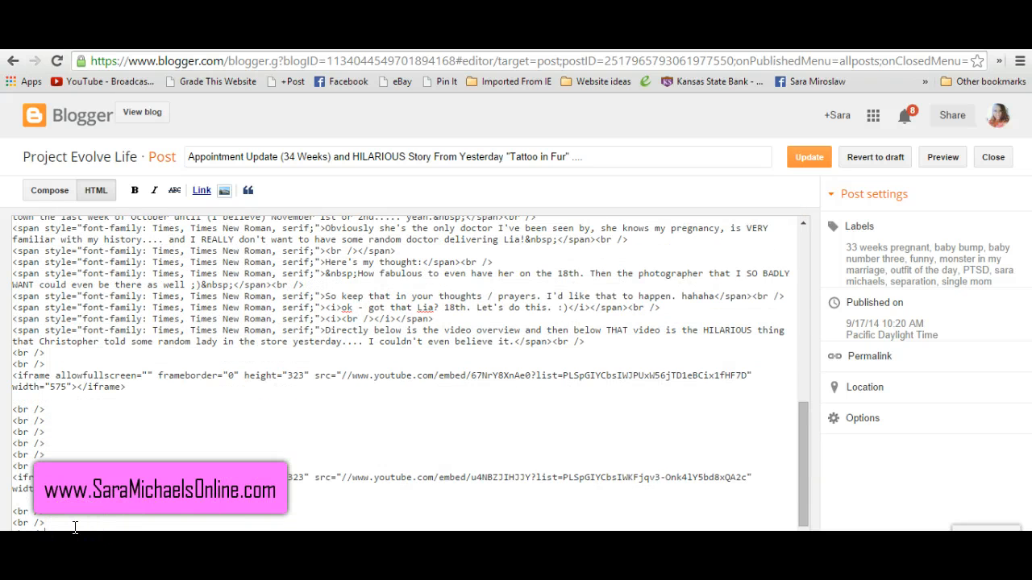
{"action": "left_click", "coordinate": [43, 410]}
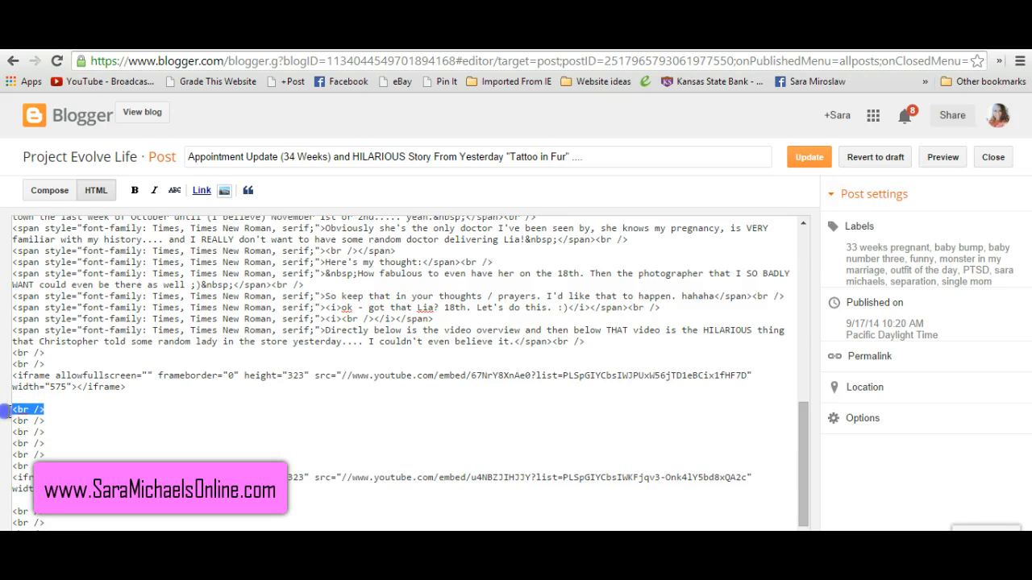
{"action": "left_click", "coordinate": [72, 408]}
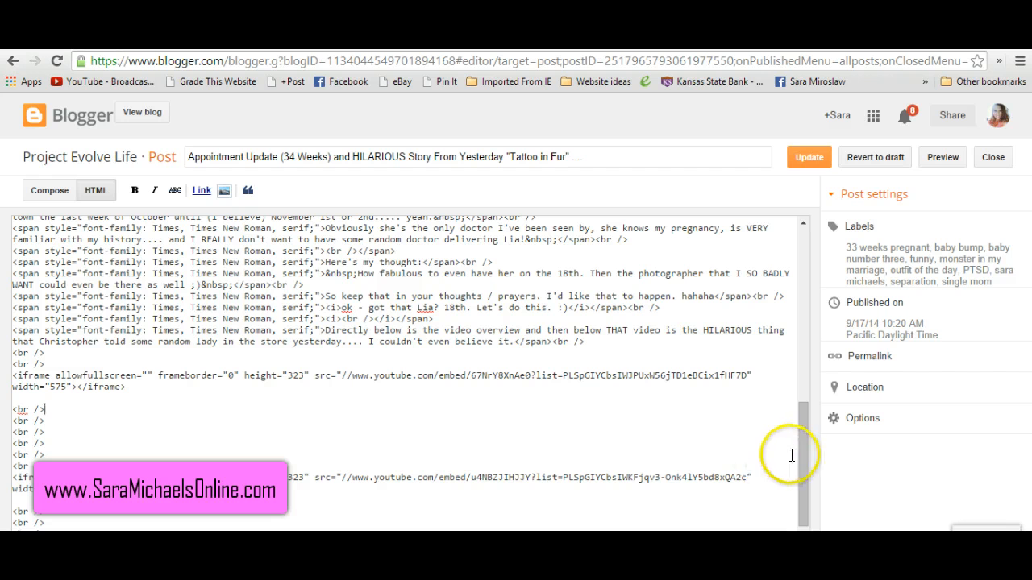
{"action": "left_click", "coordinate": [71, 524]}
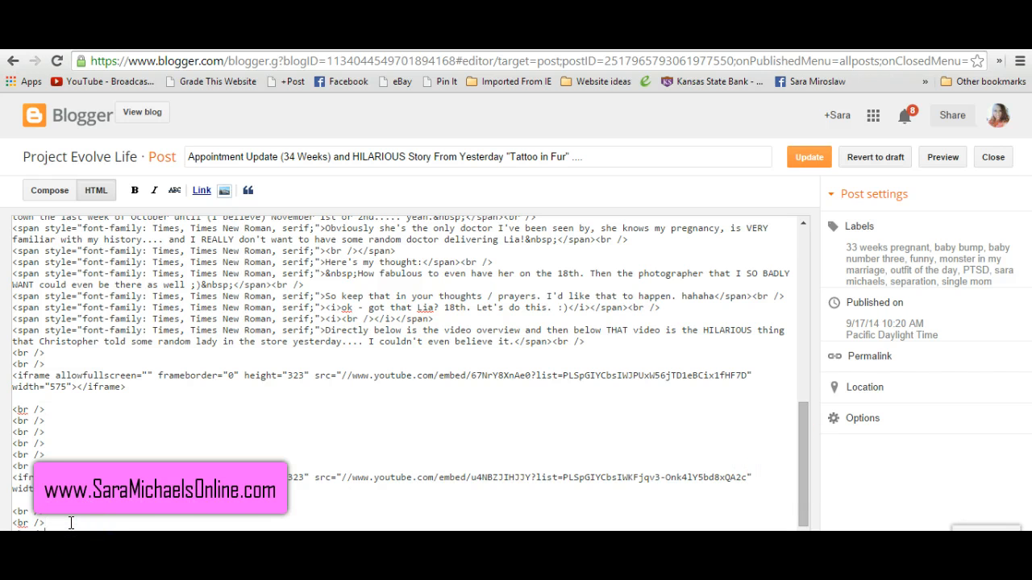
{"action": "key", "text": "Return"}
{"action": "key", "text": "Return"}
{"action": "key", "text": "Return"}
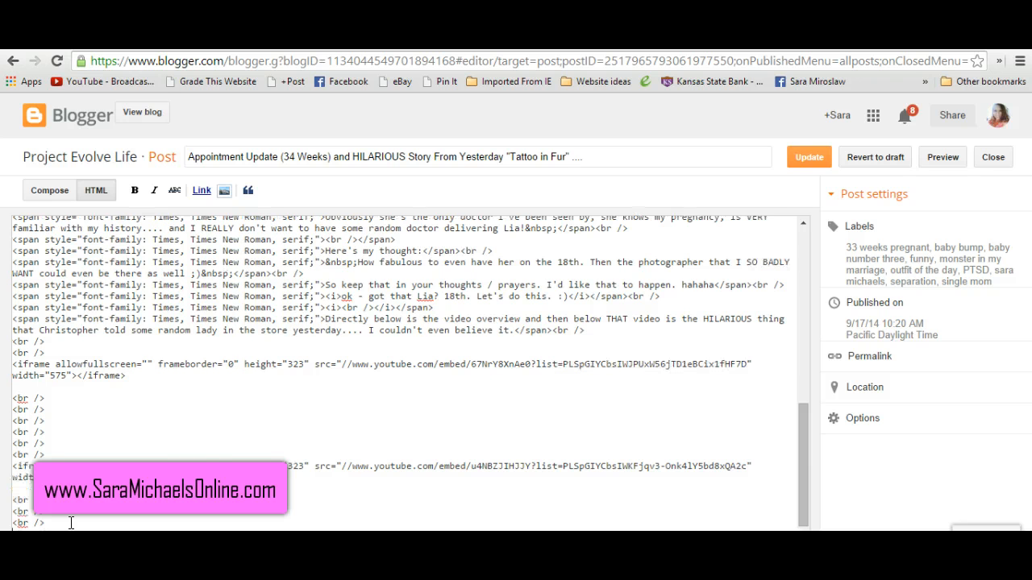
{"action": "key", "text": "Return"}
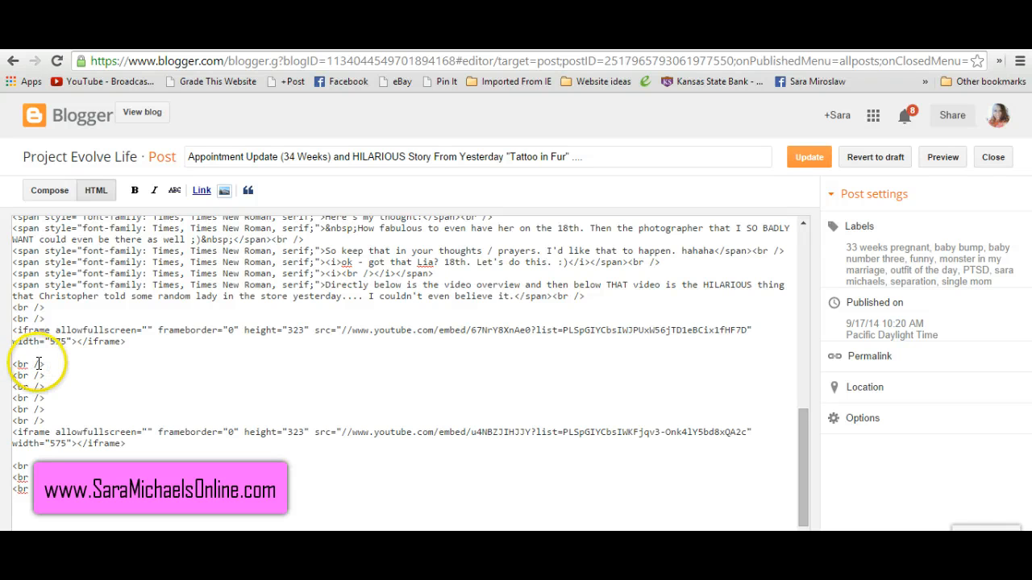
{"action": "left_click", "coordinate": [43, 363]}
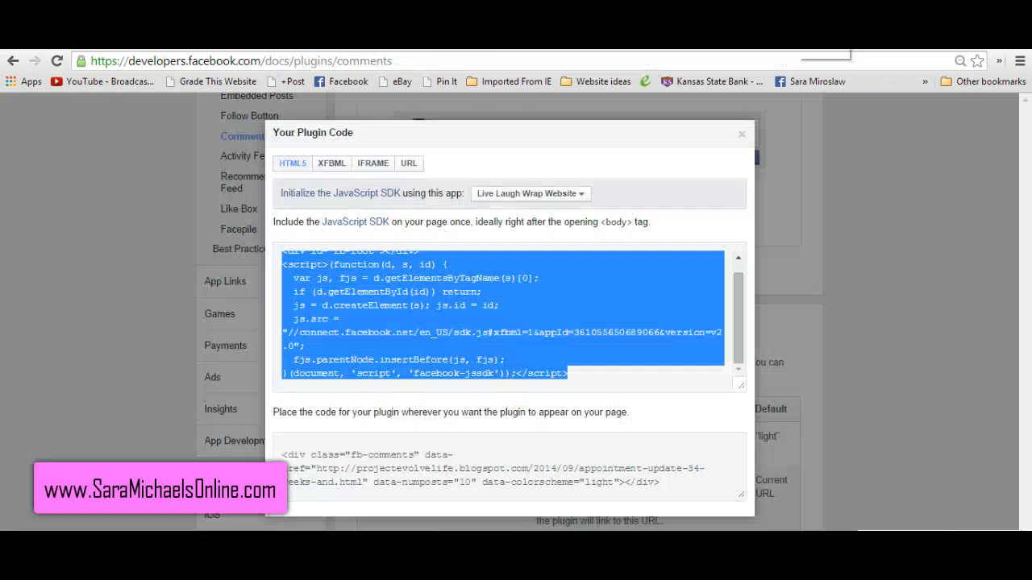
Step: Copy the selected JavaScript SDK code from the Facebook plugin code and paste it at the end of the post's HTML
{"action": "right_click", "coordinate": [377, 278]}
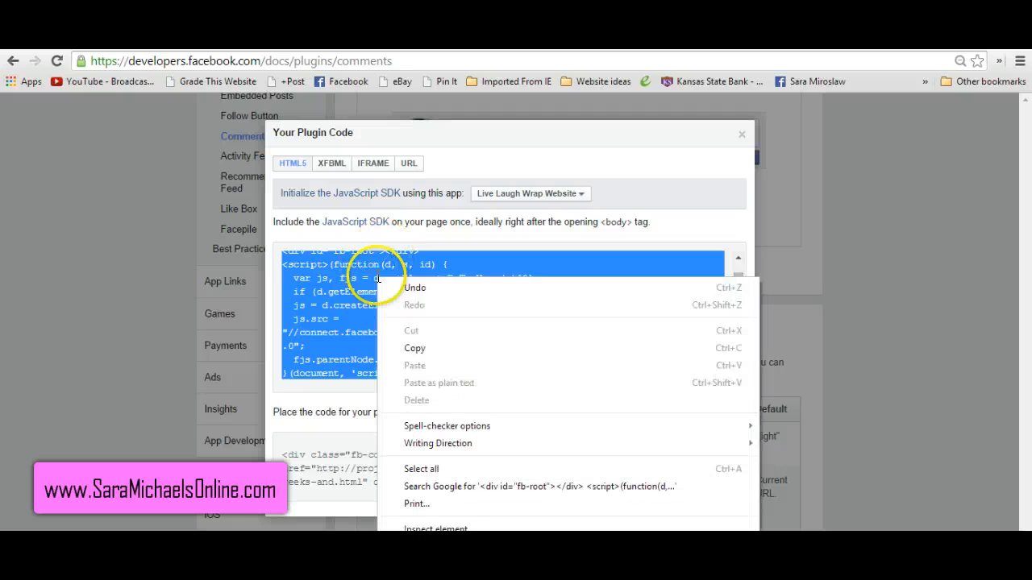
{"action": "left_click", "coordinate": [413, 348]}
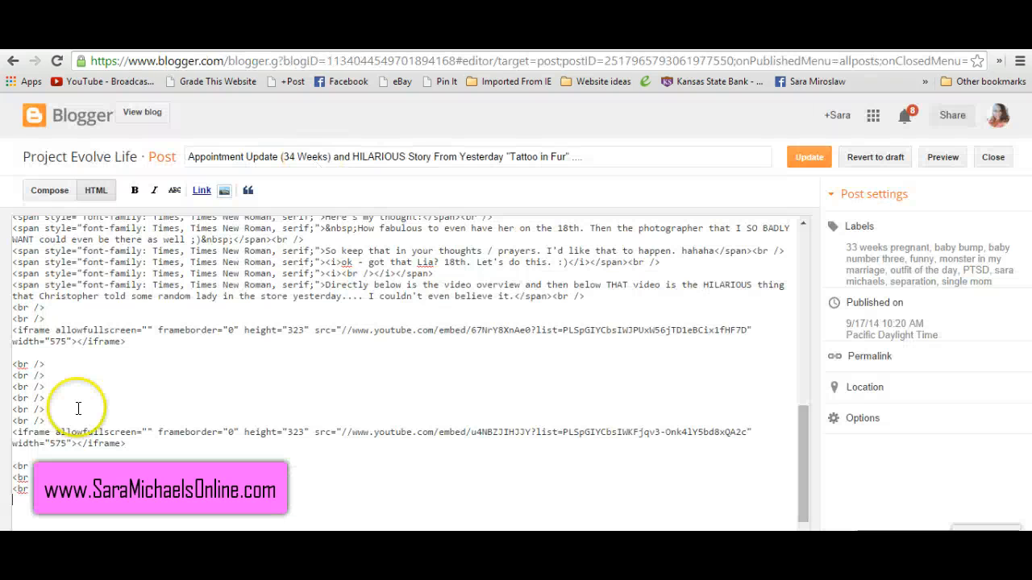
{"action": "left_click", "coordinate": [21, 501]}
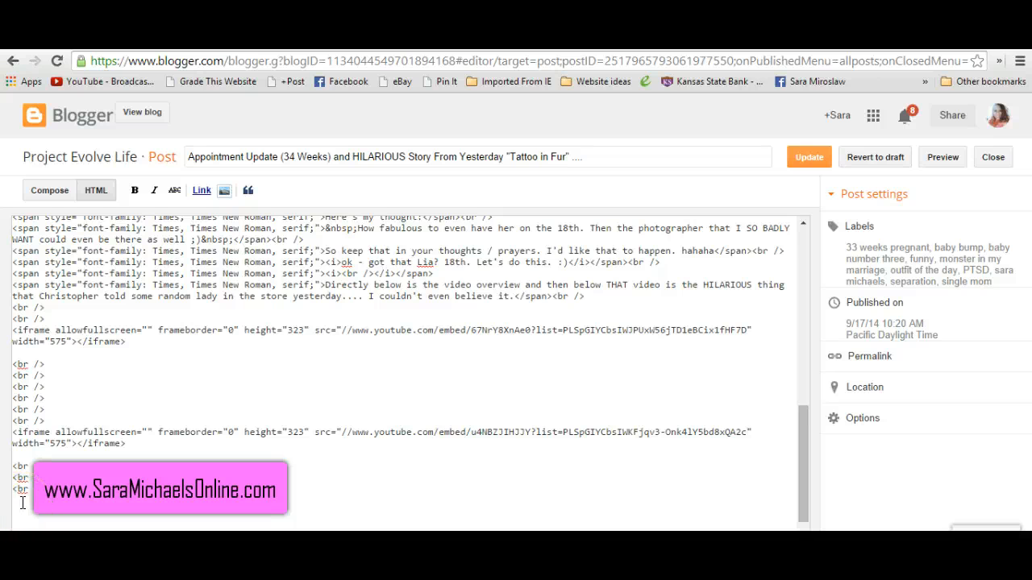
{"action": "right_click", "coordinate": [21, 502]}
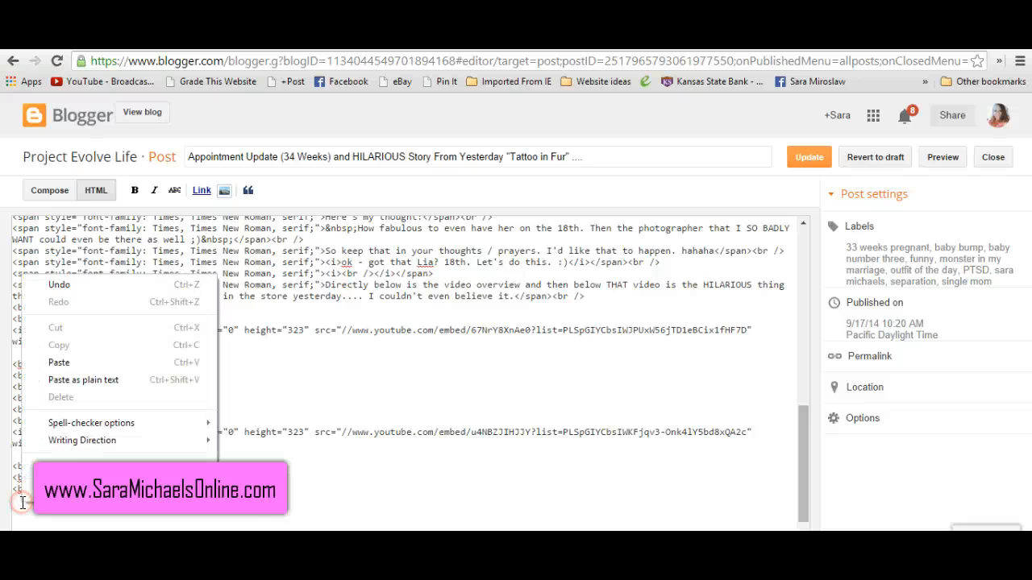
{"action": "left_click", "coordinate": [72, 364]}
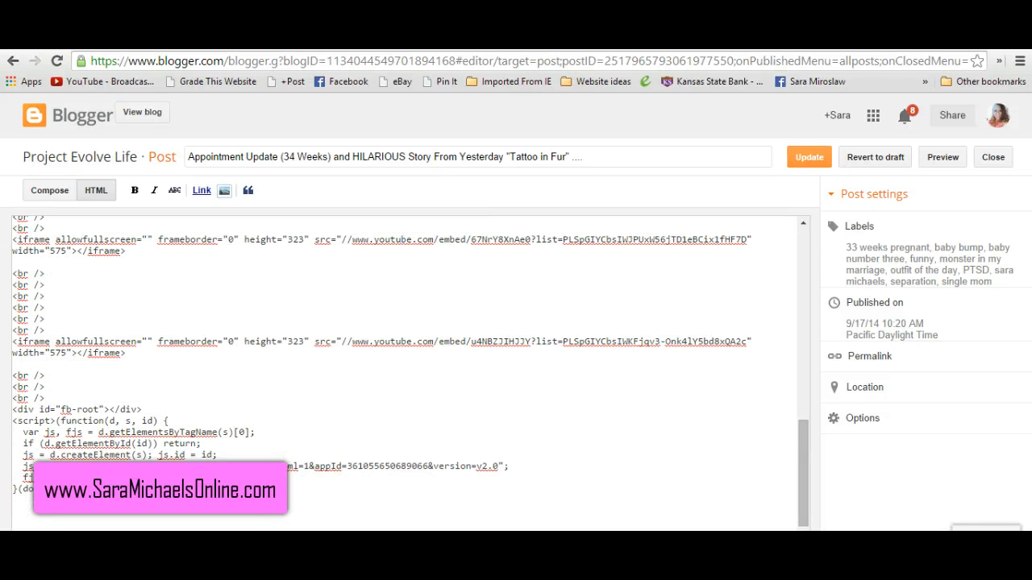
Step: Copy the fb-comments div code from the Facebook plugin code and paste it directly after the SDK script in the post's HTML
{"action": "left_click", "coordinate": [814, 33]}
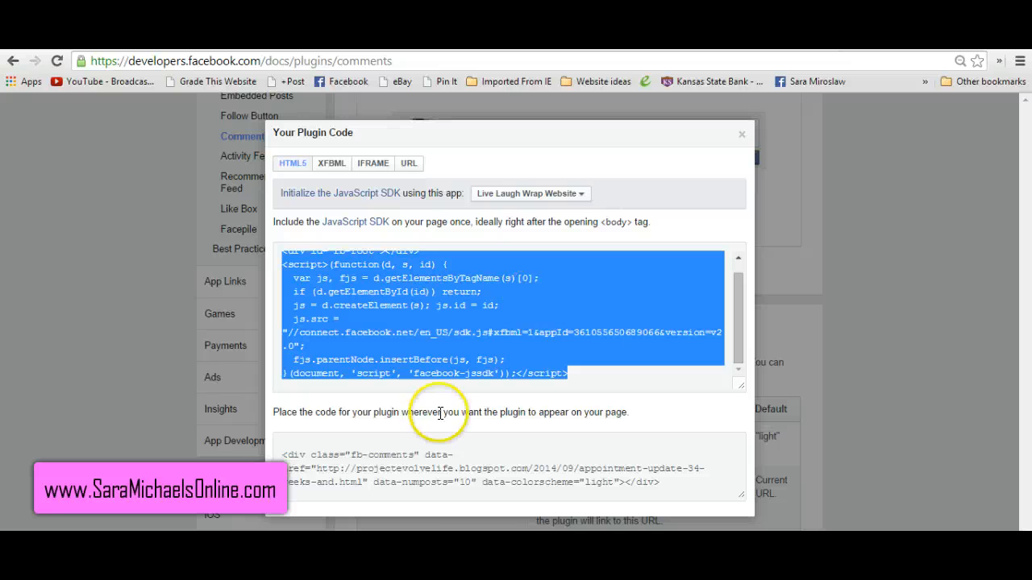
{"action": "left_click", "coordinate": [320, 471]}
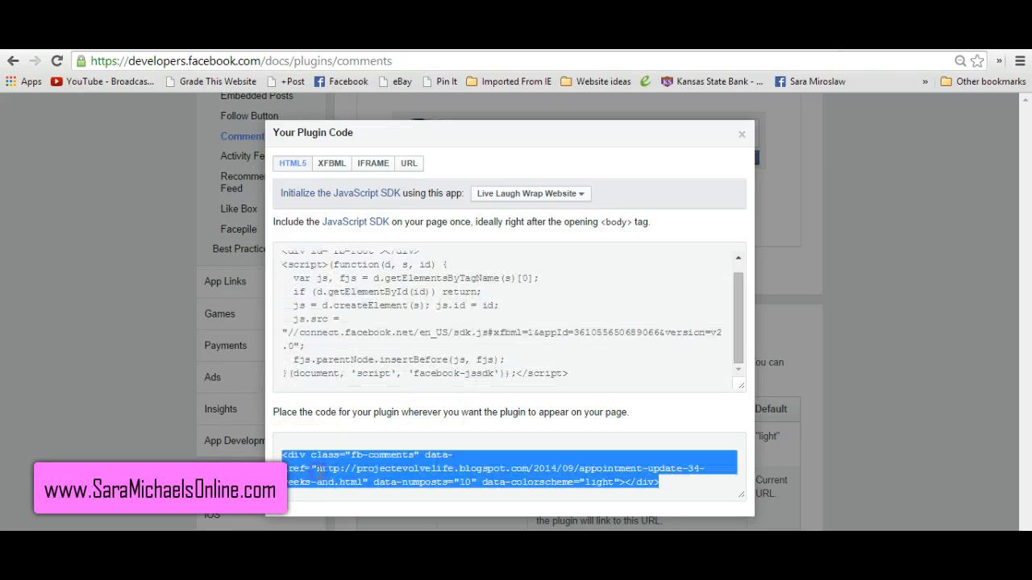
{"action": "right_click", "coordinate": [318, 470]}
{"action": "left_click", "coordinate": [359, 279]}
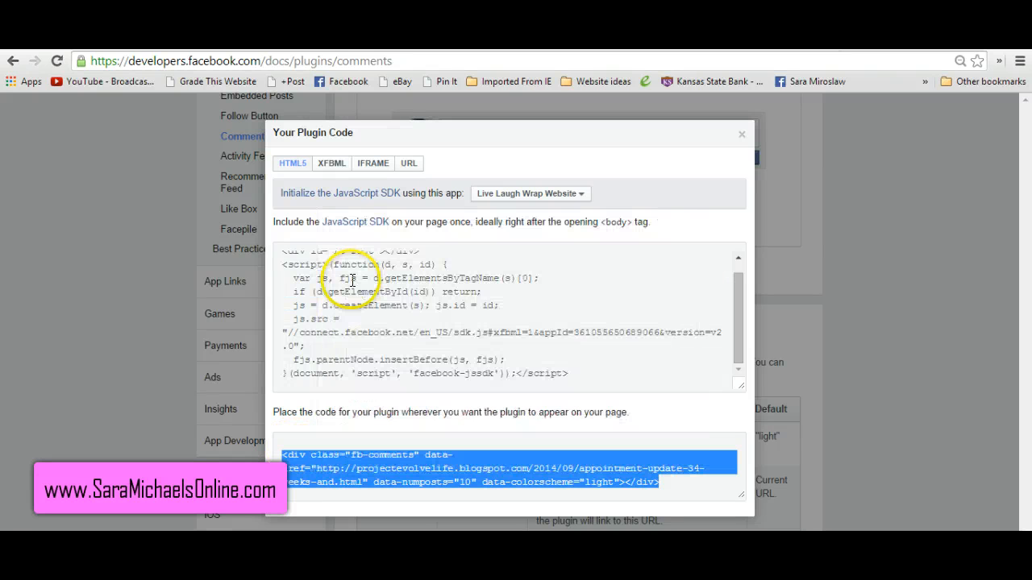
{"action": "left_click", "coordinate": [311, 33]}
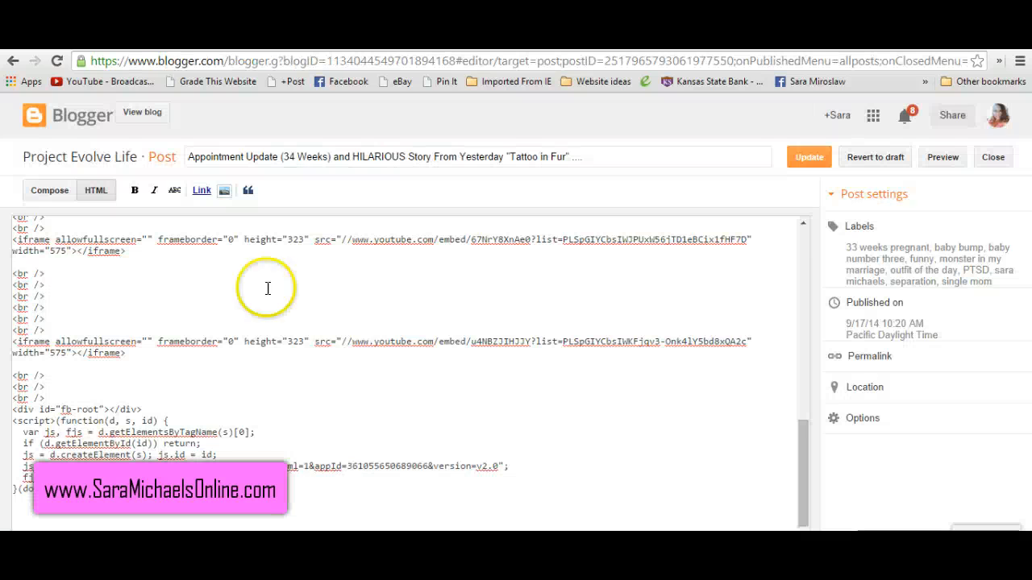
{"action": "right_click", "coordinate": [289, 492]}
{"action": "left_click", "coordinate": [325, 352]}
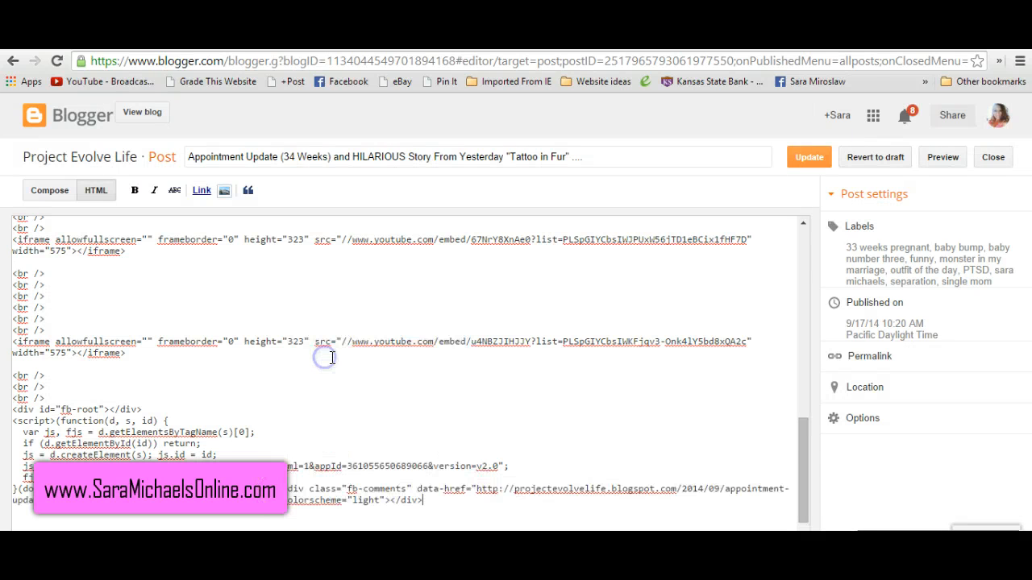
Step: Update the post, reload its published page and check for the Facebook comments box below the last video
{"action": "left_click", "coordinate": [810, 157]}
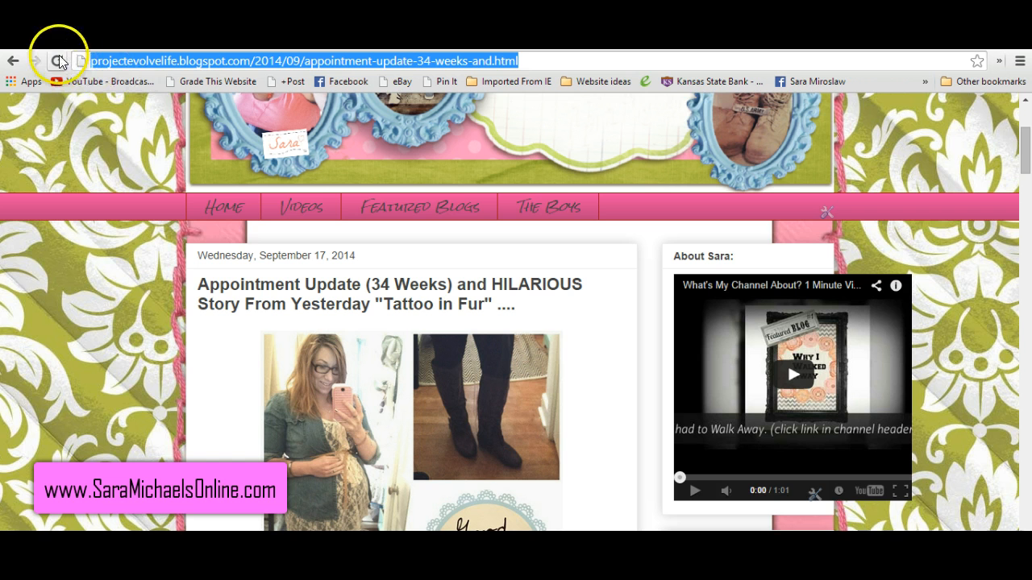
{"action": "left_click", "coordinate": [59, 61]}
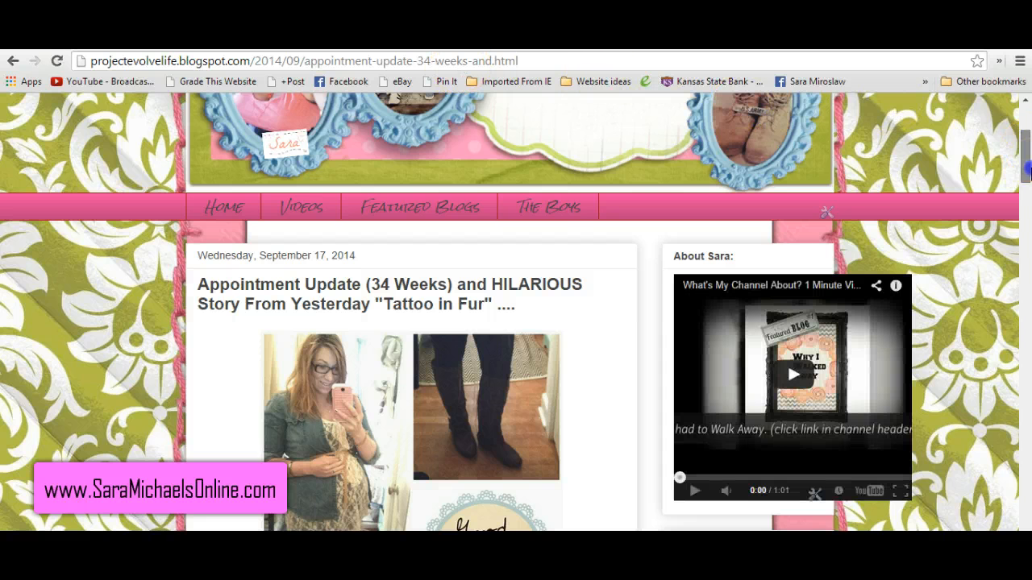
{"action": "left_click_drag", "start_coordinate": [1027, 170], "coordinate": [1027, 325]}
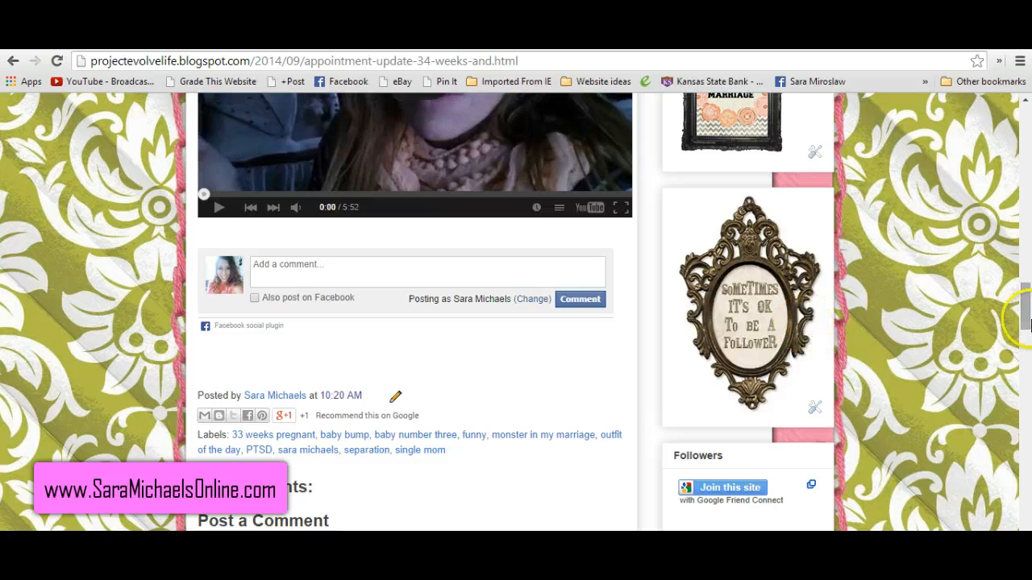
{"action": "left_click_drag", "start_coordinate": [1028, 321], "coordinate": [1026, 121]}
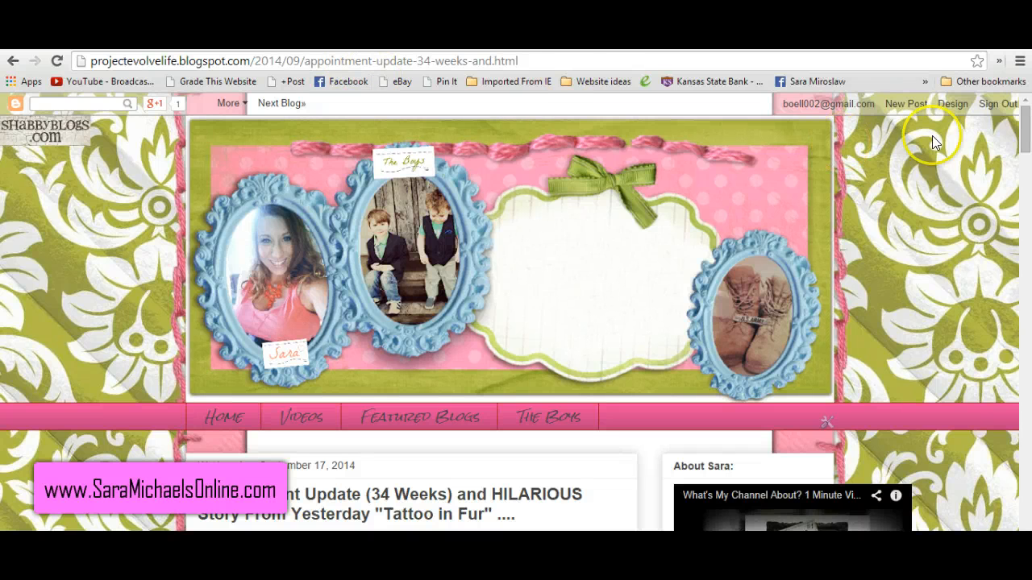
{"action": "left_click_drag", "start_coordinate": [1027, 125], "coordinate": [1027, 162]}
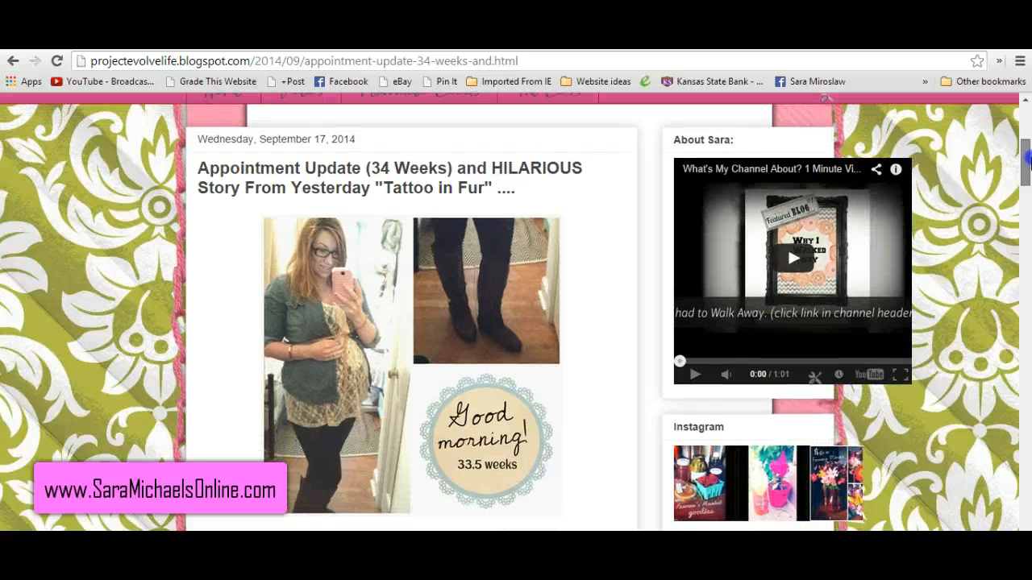